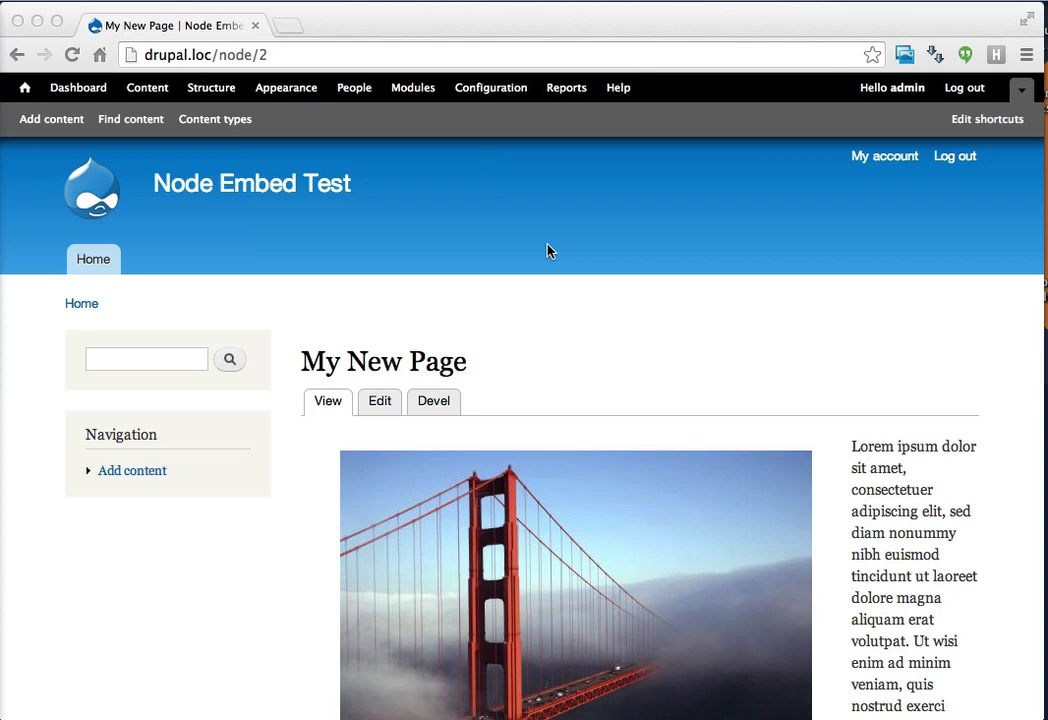
Search the site's module list for "node embed" and check that Node Embed and its required modules, Views and Chaos tools, are enabled
{"action": "scroll", "coordinate": [548, 250], "scroll_direction": "down", "scroll_amount": 1}
{"action": "scroll", "coordinate": [545, 248], "scroll_direction": "up", "scroll_amount": 1}
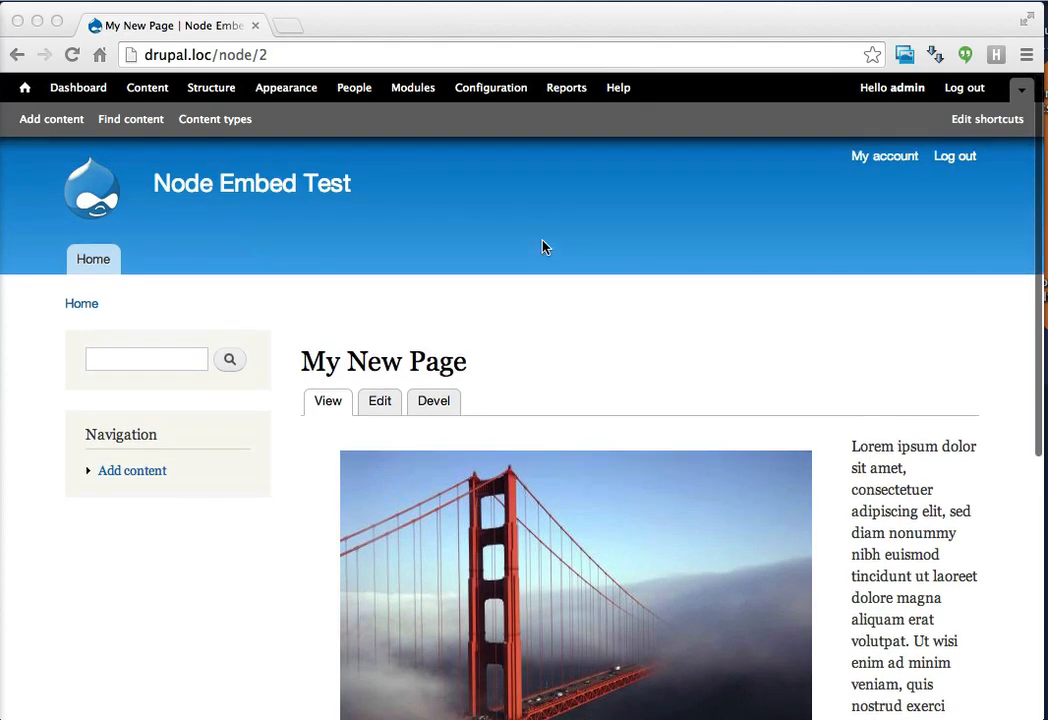
{"action": "left_click", "coordinate": [420, 92]}
{"action": "left_click", "coordinate": [422, 92]}
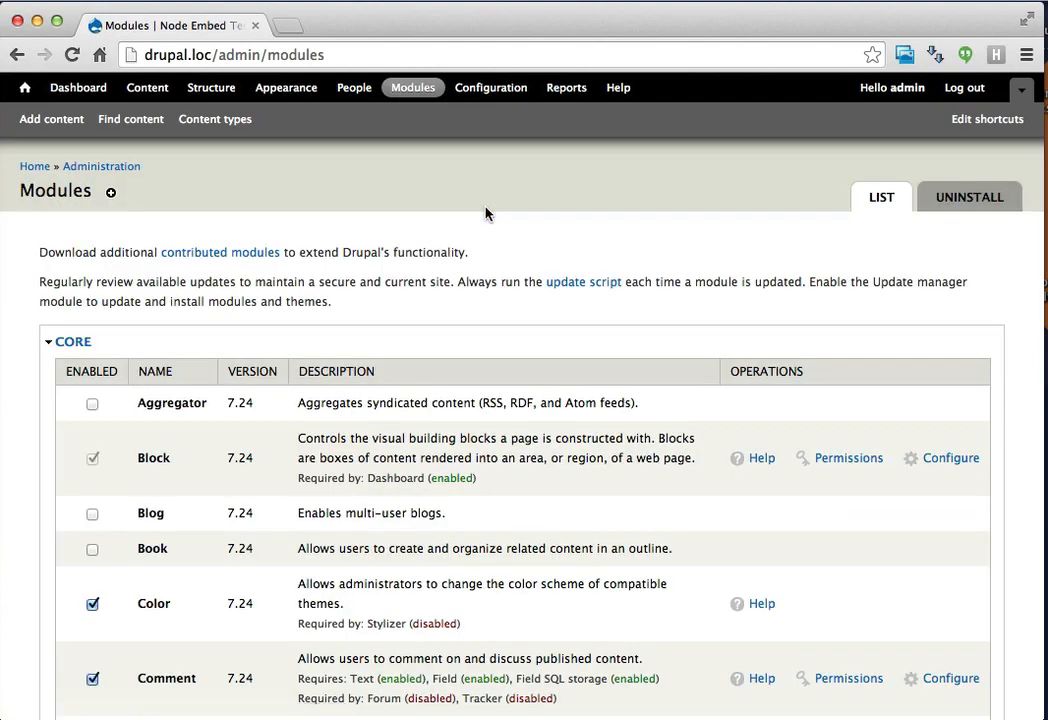
{"action": "scroll", "coordinate": [416, 350], "scroll_direction": "down", "scroll_amount": 10}
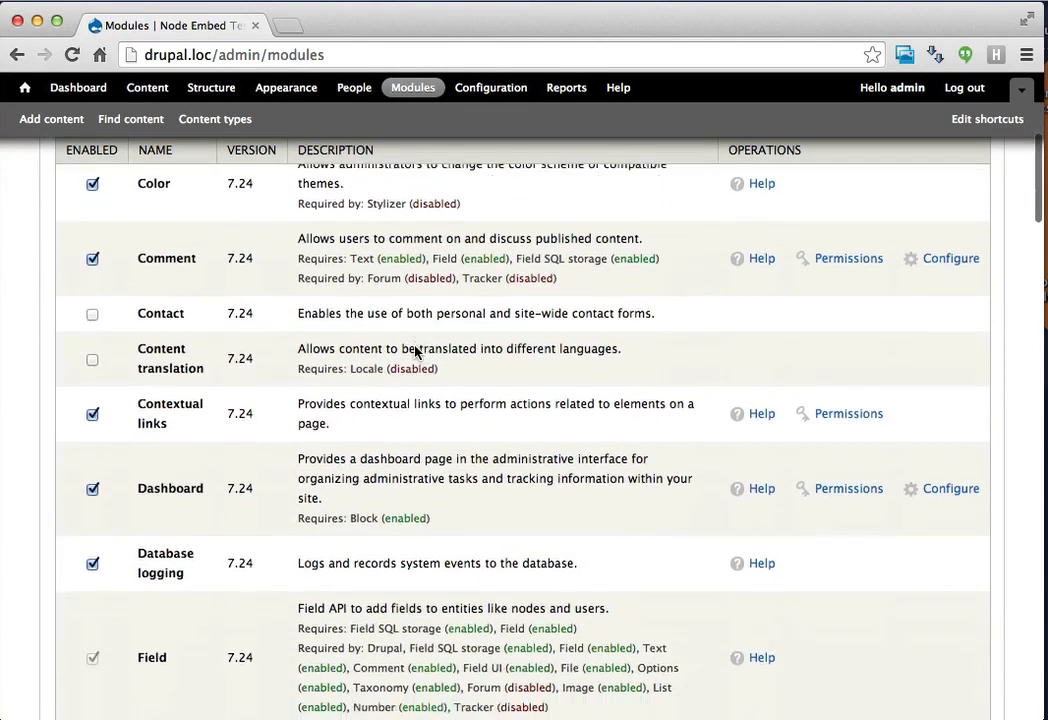
{"action": "key", "text": "super+f"}
{"action": "type", "text": "nod"}
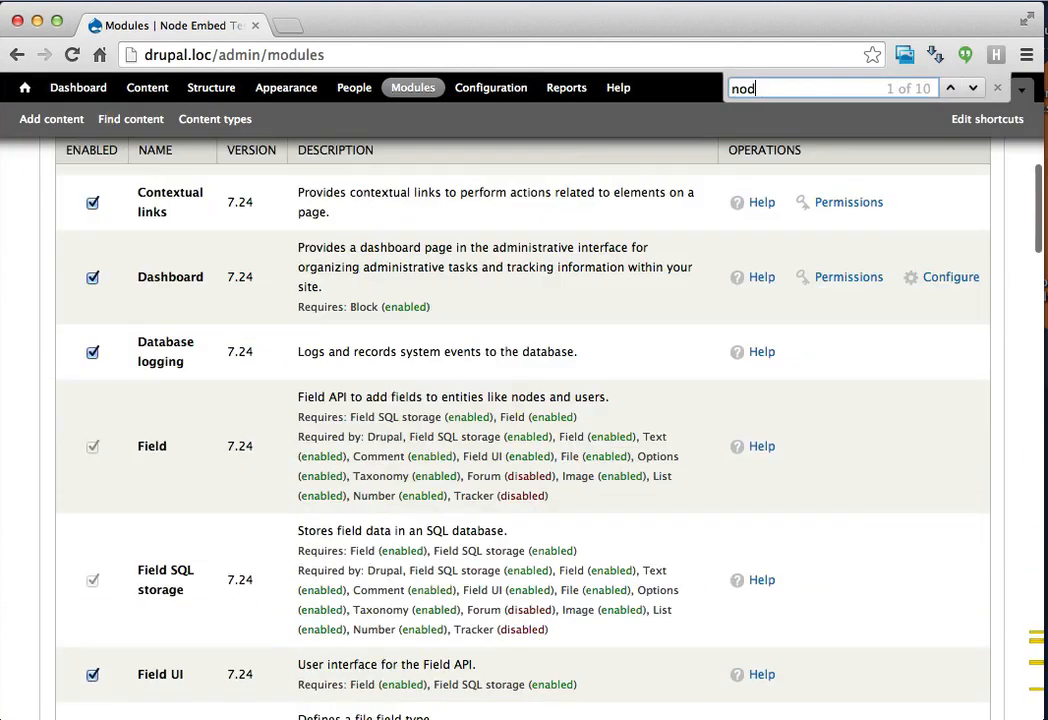
{"action": "type", "text": "e embed"}
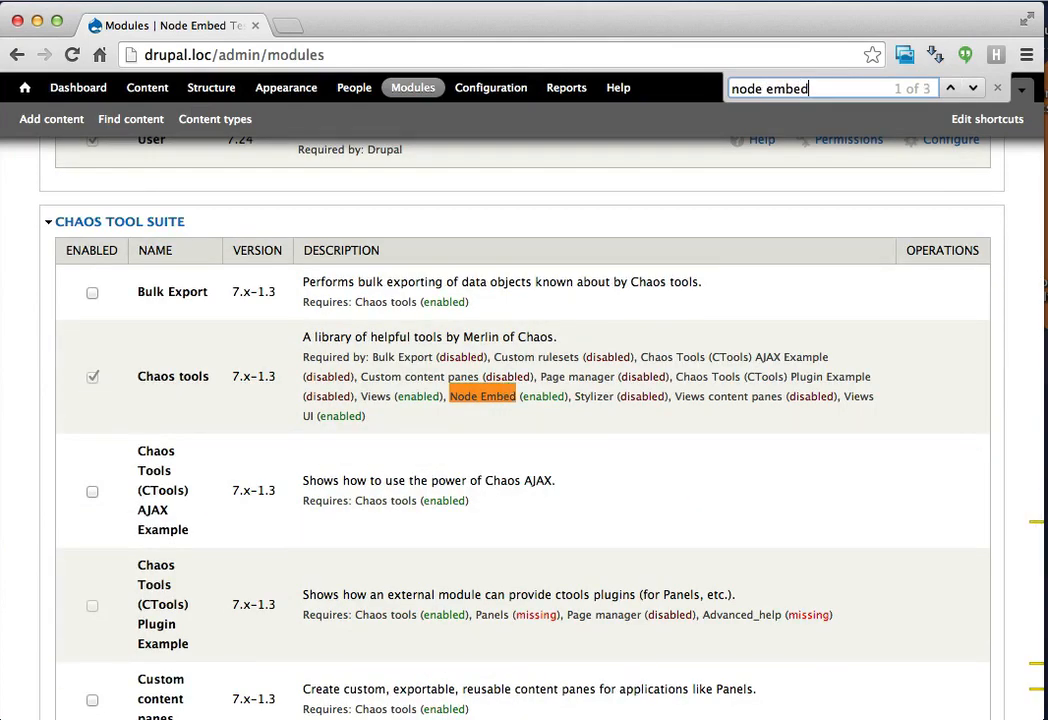
{"action": "scroll", "coordinate": [520, 430], "scroll_direction": "down", "scroll_amount": 10}
{"action": "scroll", "coordinate": [520, 420], "scroll_direction": "down", "scroll_amount": 3}
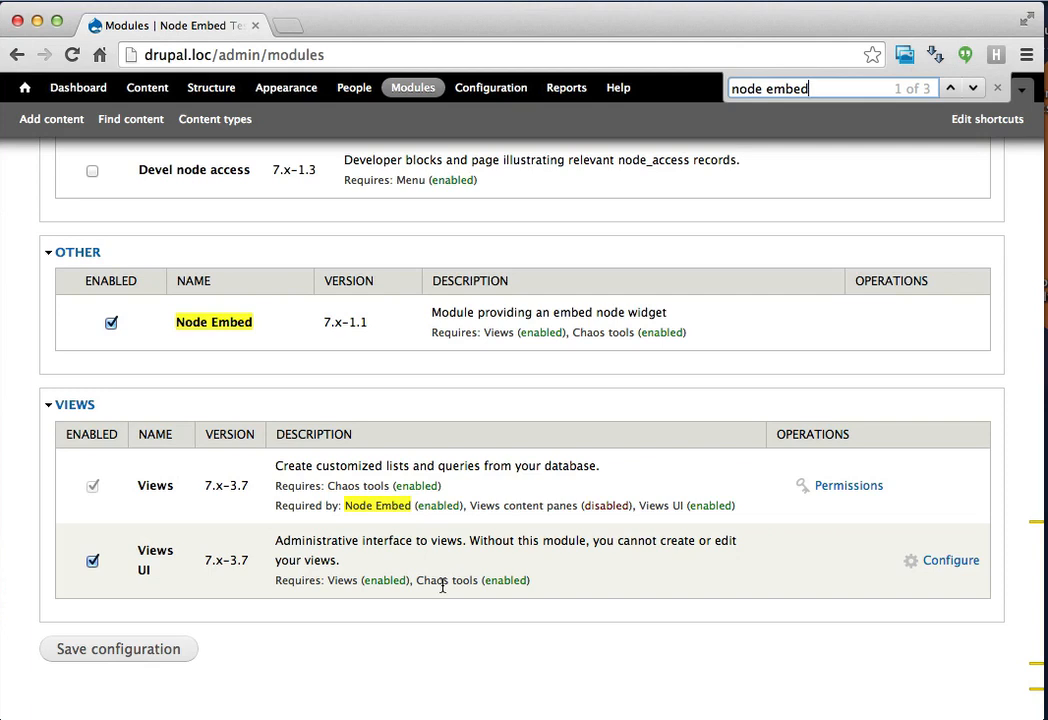
Open the Full HTML text format's configuration and examine its Insert node filter and the filter processing order
{"action": "left_click", "coordinate": [491, 88]}
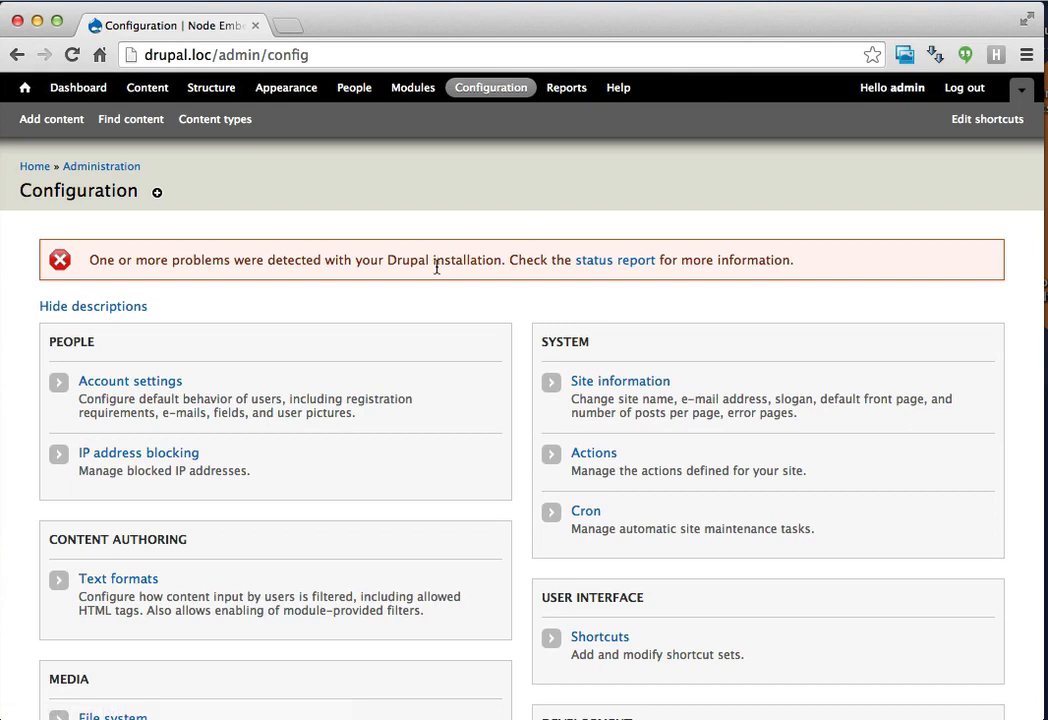
{"action": "scroll", "coordinate": [435, 268], "scroll_direction": "down", "scroll_amount": 3}
{"action": "left_click", "coordinate": [141, 455]}
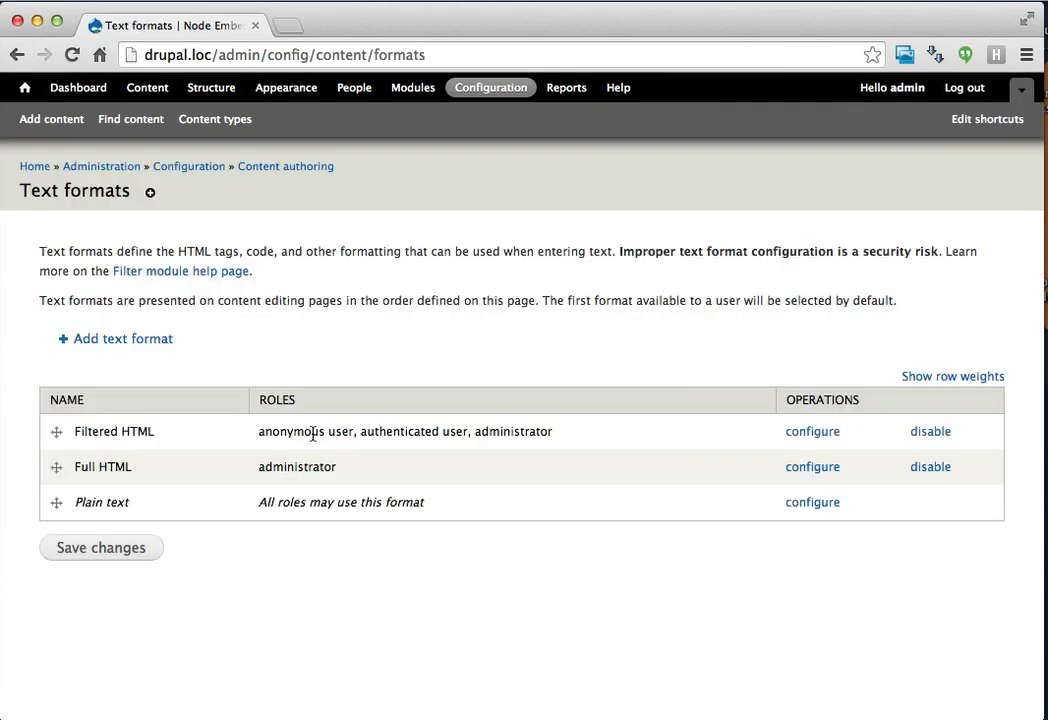
{"action": "left_click", "coordinate": [812, 470]}
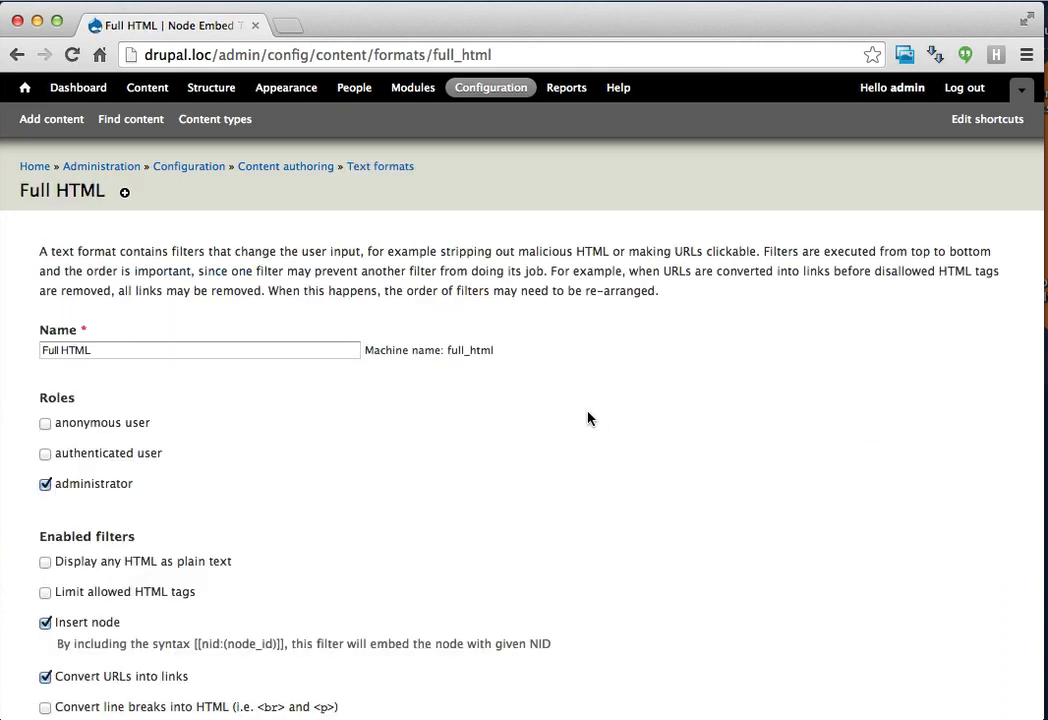
{"action": "scroll", "coordinate": [588, 418], "scroll_direction": "down", "scroll_amount": 4}
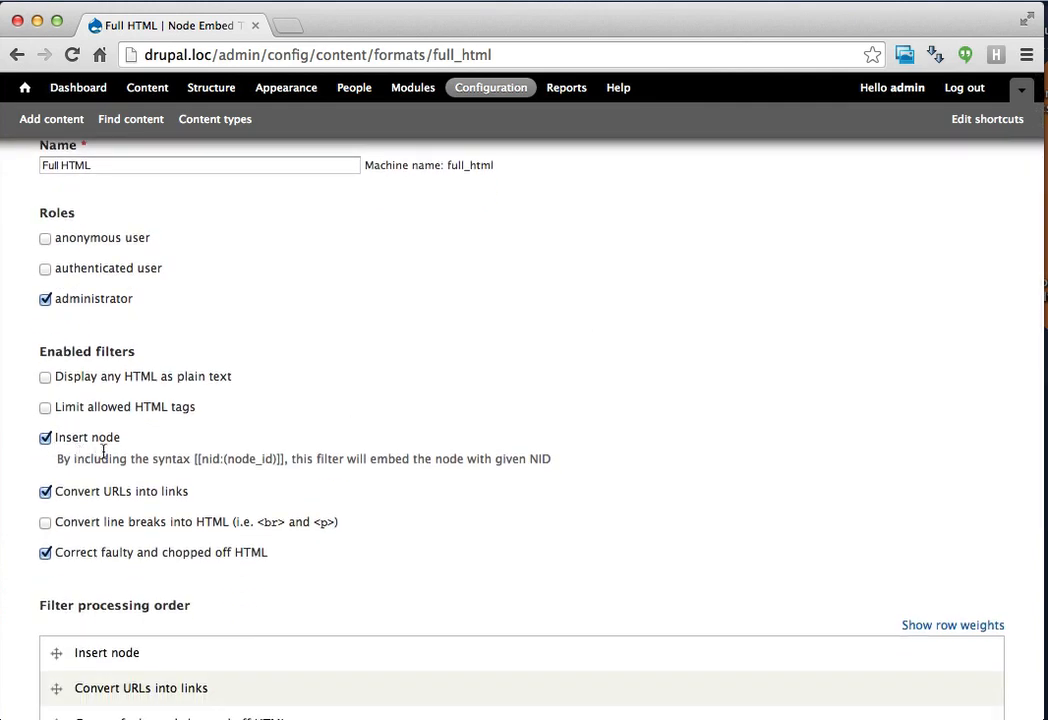
{"action": "scroll", "coordinate": [163, 461], "scroll_direction": "down", "scroll_amount": 1}
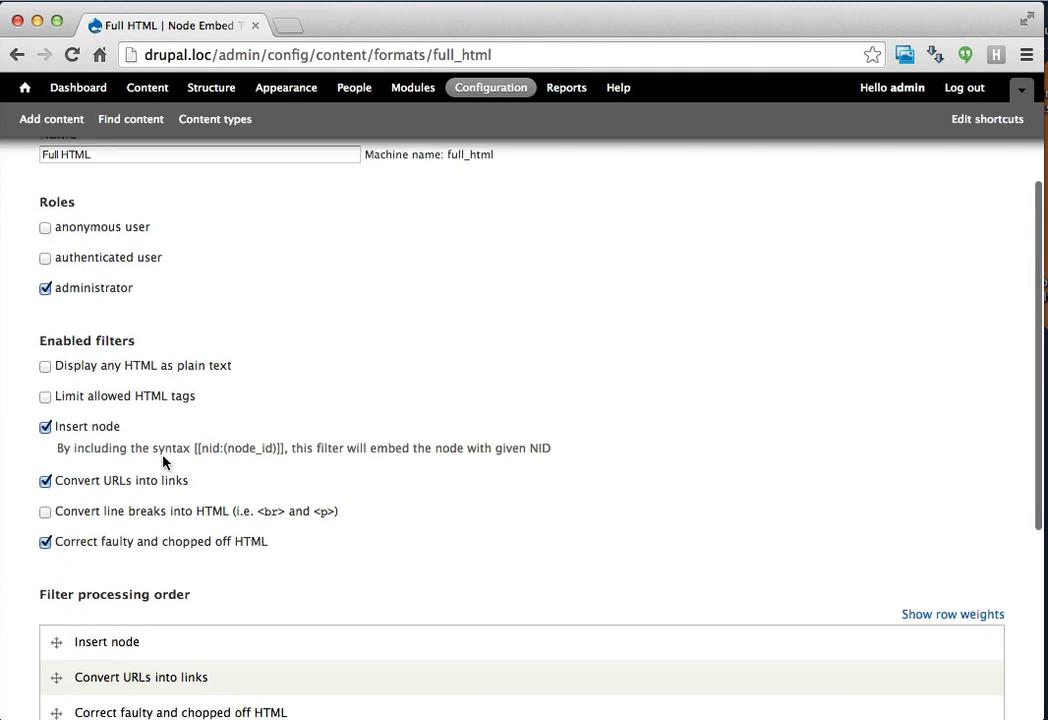
{"action": "scroll", "coordinate": [163, 461], "scroll_direction": "down", "scroll_amount": 3}
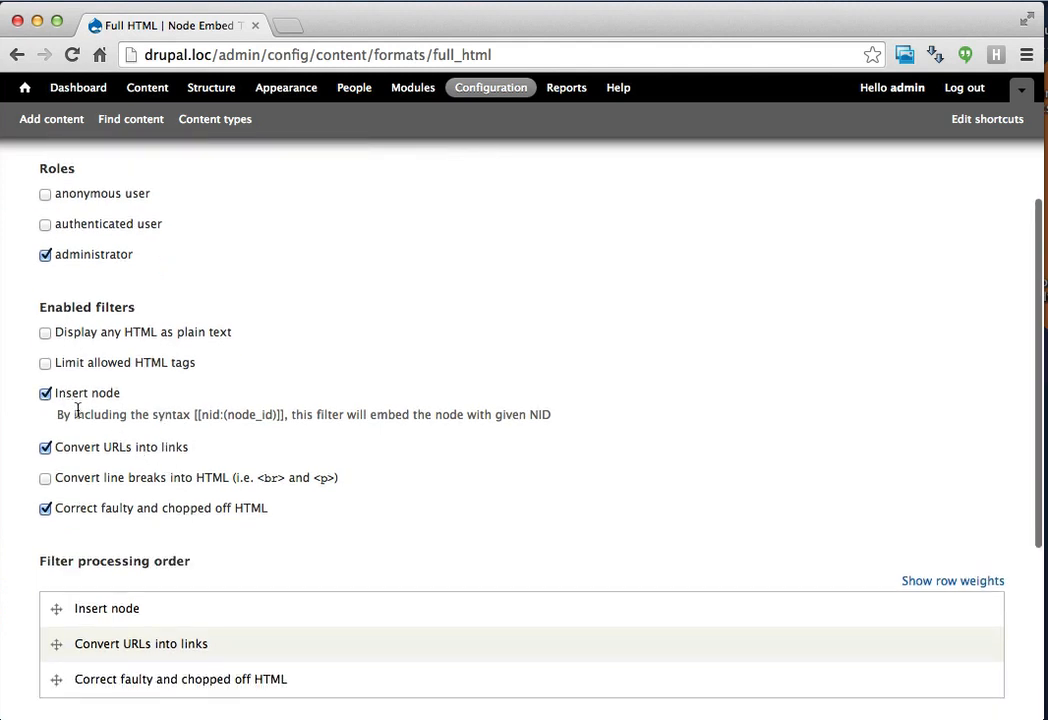
{"action": "scroll", "coordinate": [80, 415], "scroll_direction": "down", "scroll_amount": 15}
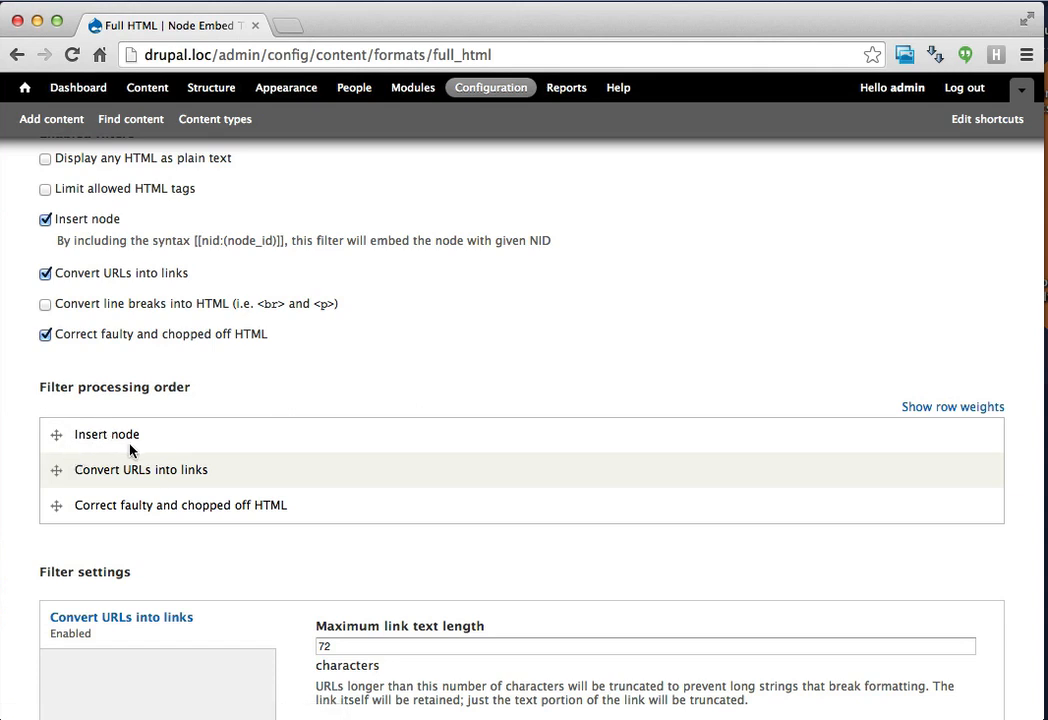
Open the Filtered HTML text format's configuration and examine its enabled filters, processing order and allowed HTML tags, including the img tag
{"action": "left_click", "coordinate": [17, 52]}
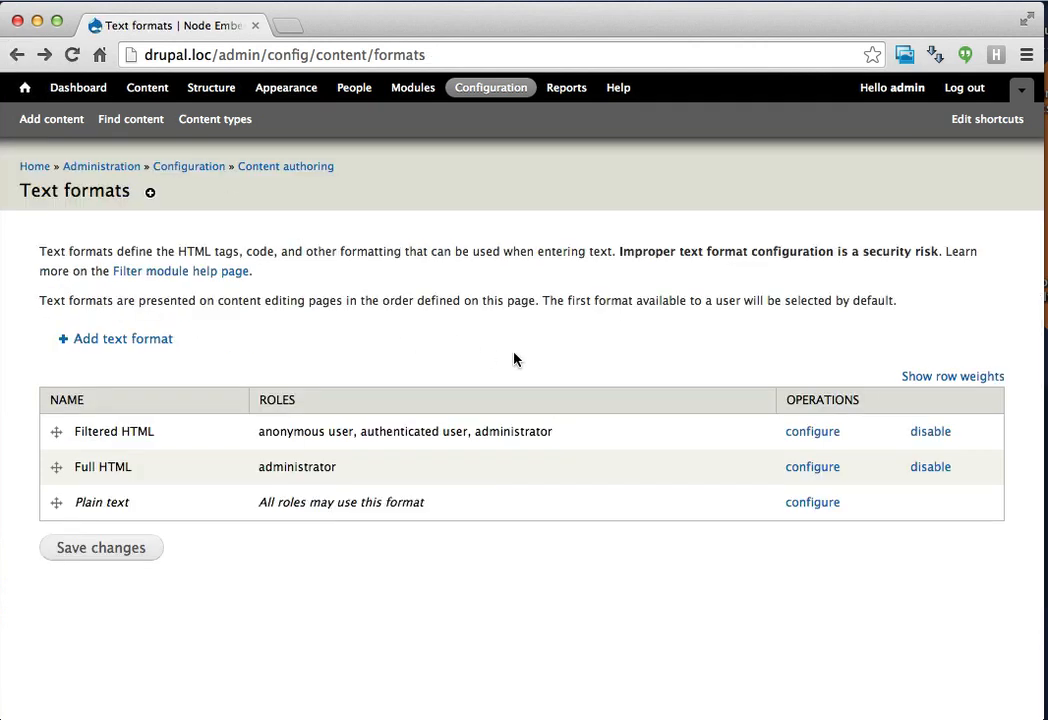
{"action": "left_click", "coordinate": [815, 440]}
{"action": "scroll", "coordinate": [458, 411], "scroll_direction": "down", "scroll_amount": 5}
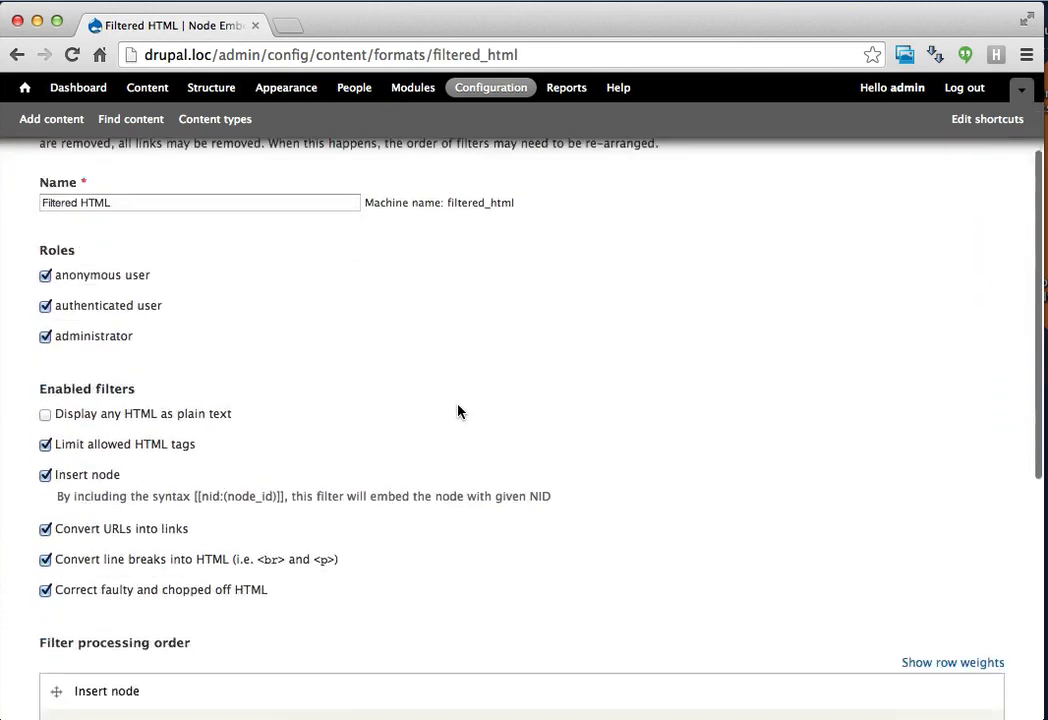
{"action": "scroll", "coordinate": [458, 411], "scroll_direction": "down", "scroll_amount": 4}
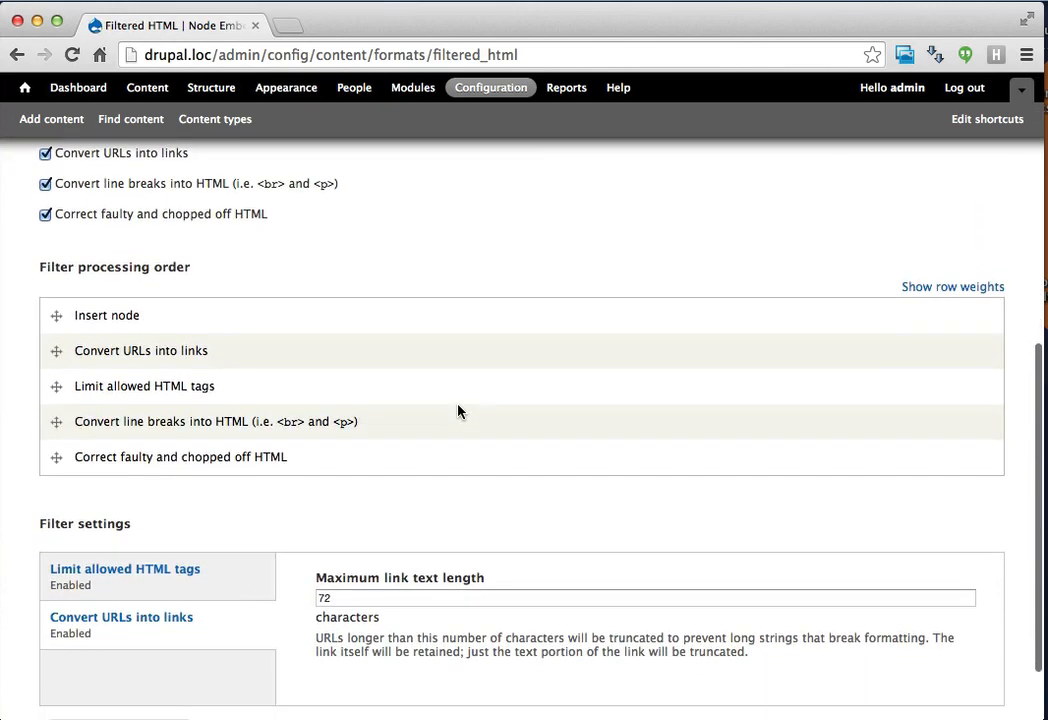
{"action": "left_click", "coordinate": [236, 514]}
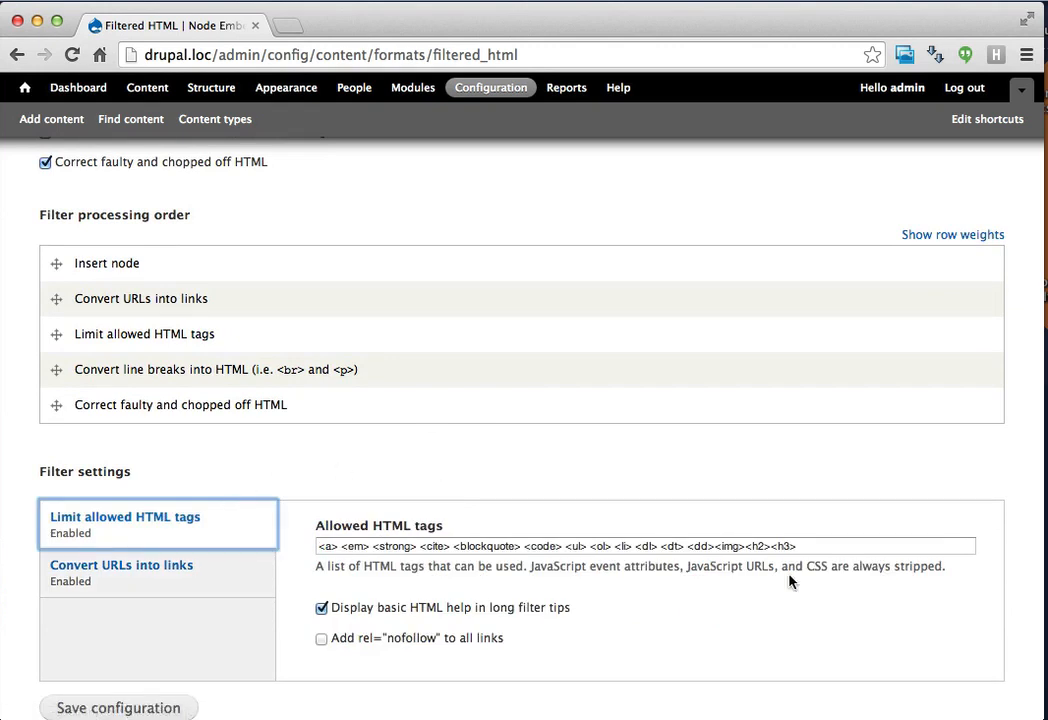
{"action": "left_click", "coordinate": [817, 549]}
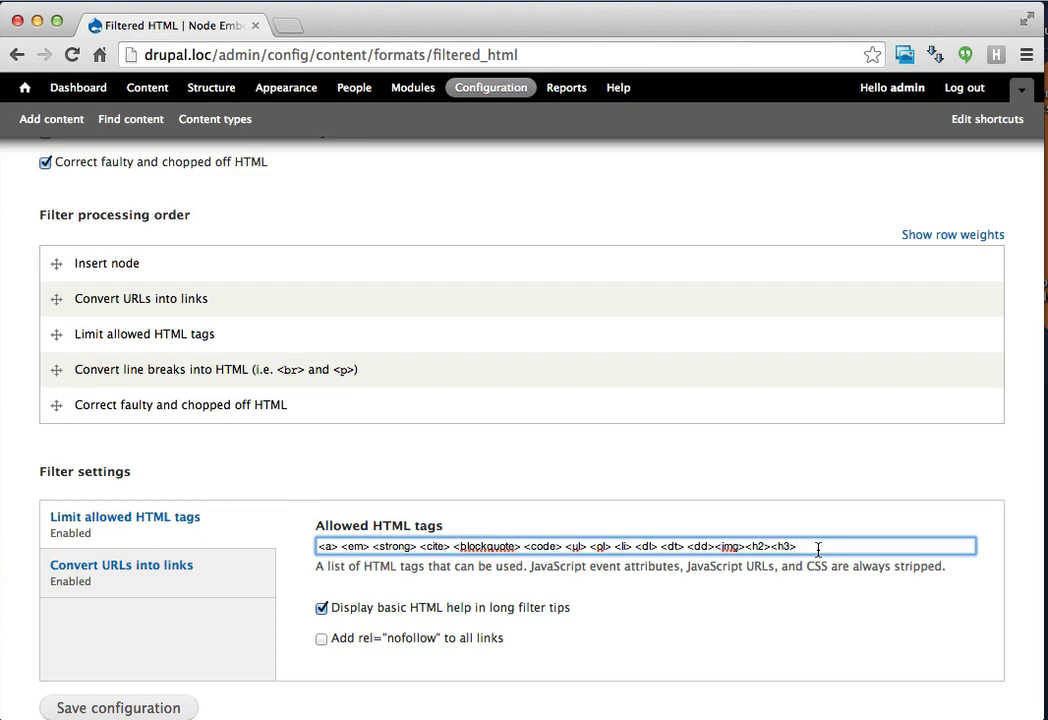
{"action": "double_click", "coordinate": [730, 547]}
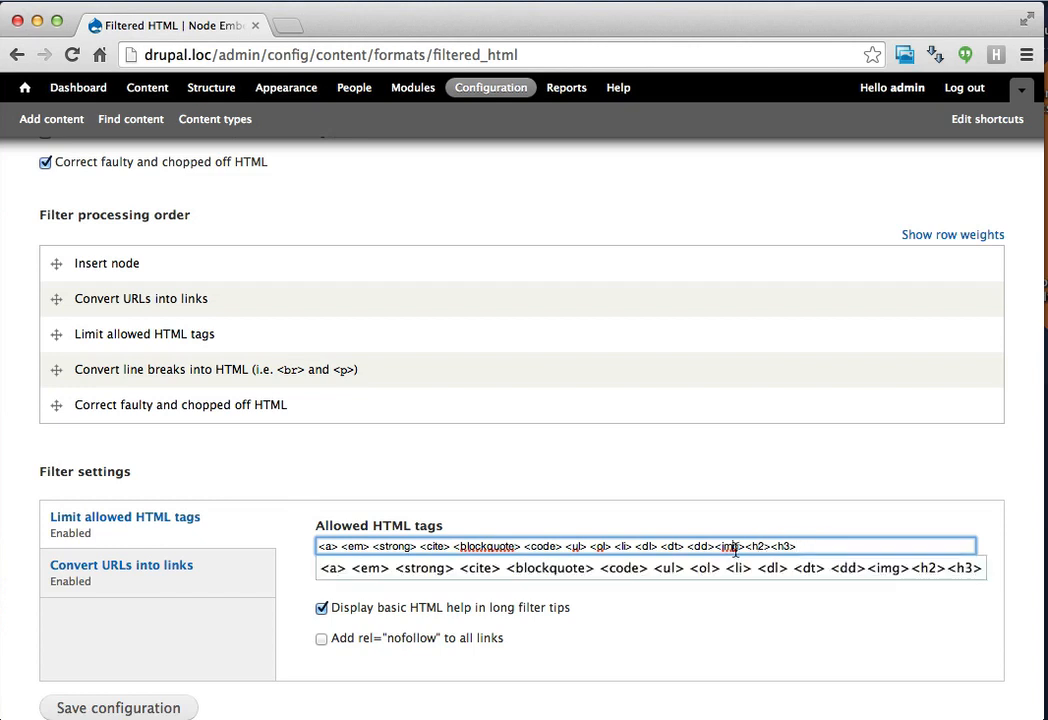
{"action": "left_click", "coordinate": [811, 488]}
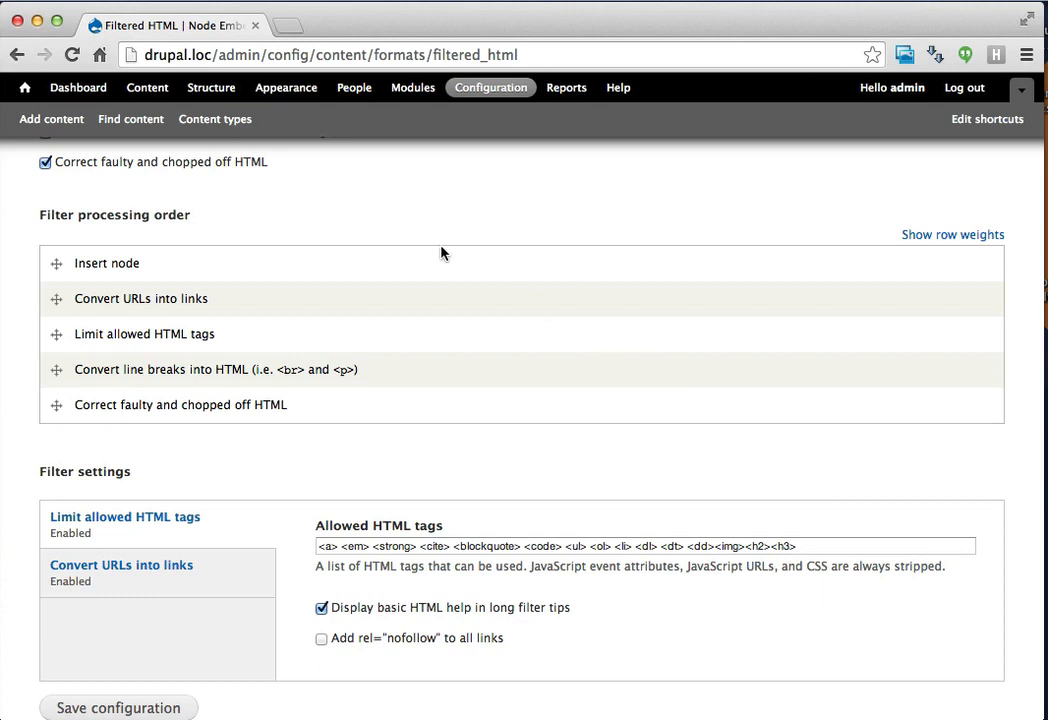
Review the fields of the Basic page content type and of the Image content type
{"action": "left_click", "coordinate": [211, 88]}
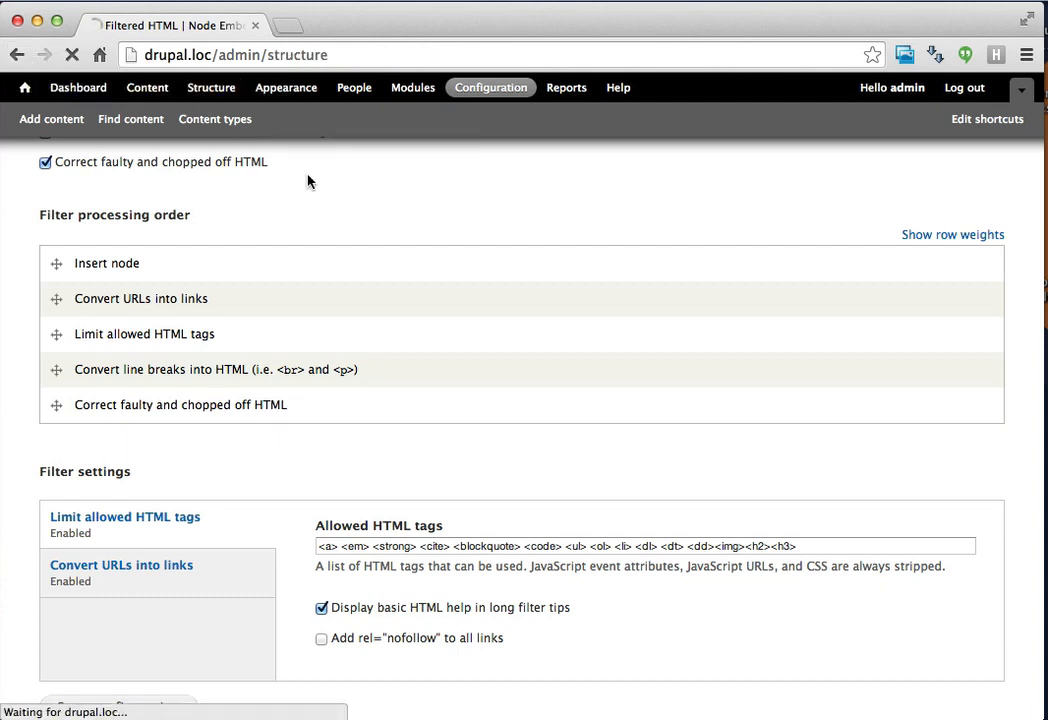
{"action": "left_click", "coordinate": [110, 310]}
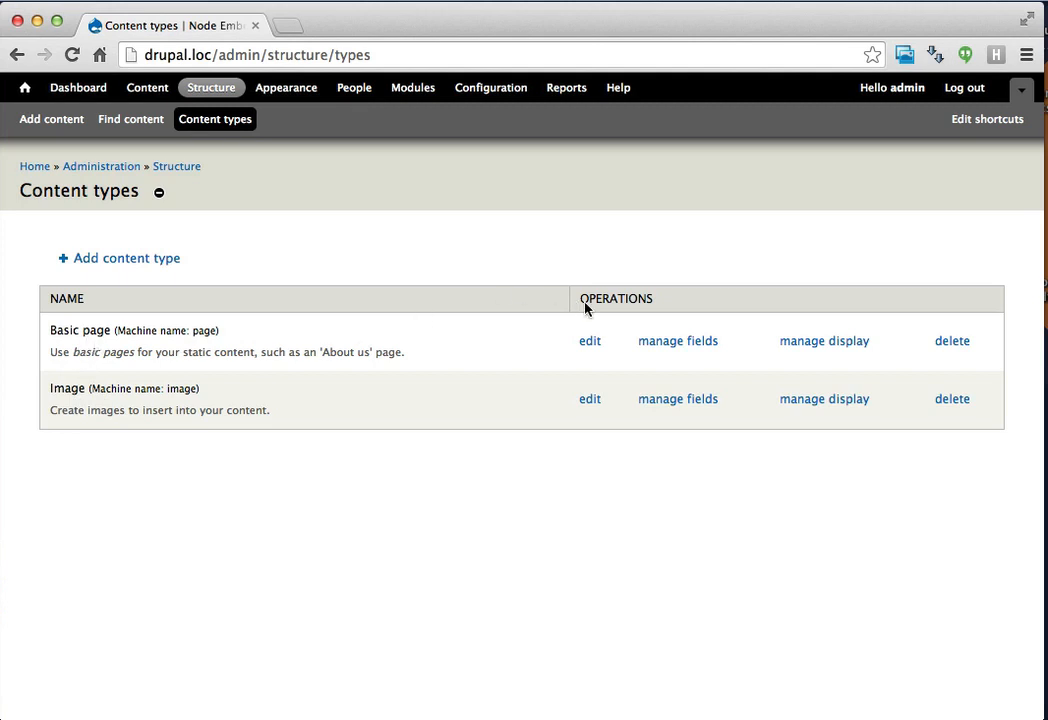
{"action": "left_click", "coordinate": [692, 345]}
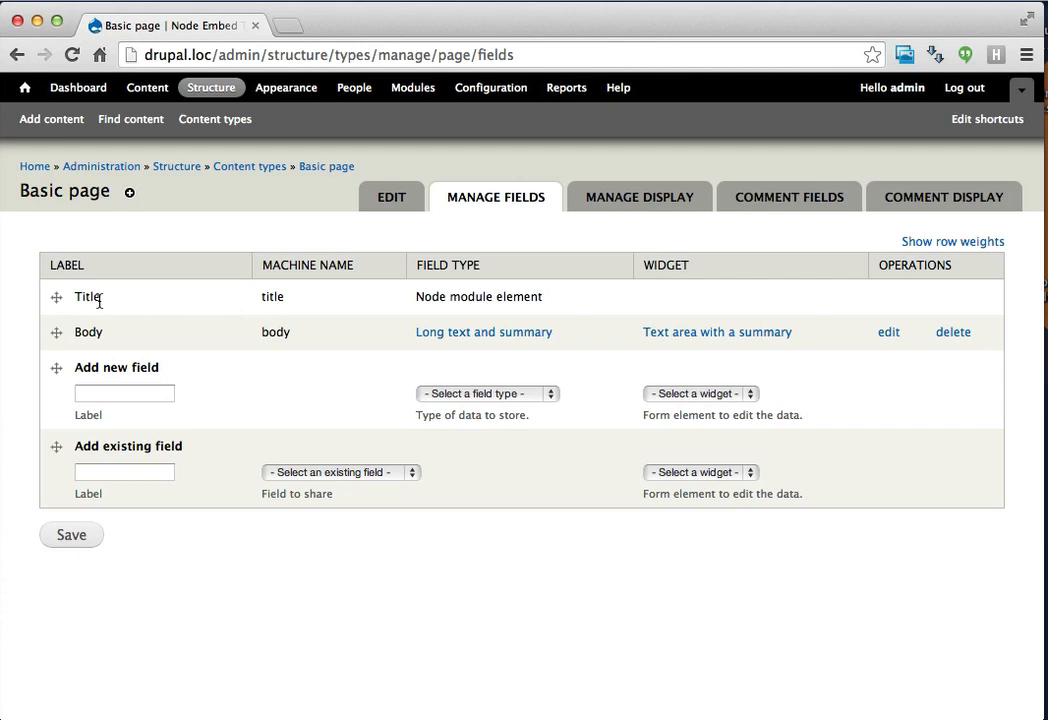
{"action": "left_click", "coordinate": [20, 54]}
{"action": "left_click", "coordinate": [704, 400]}
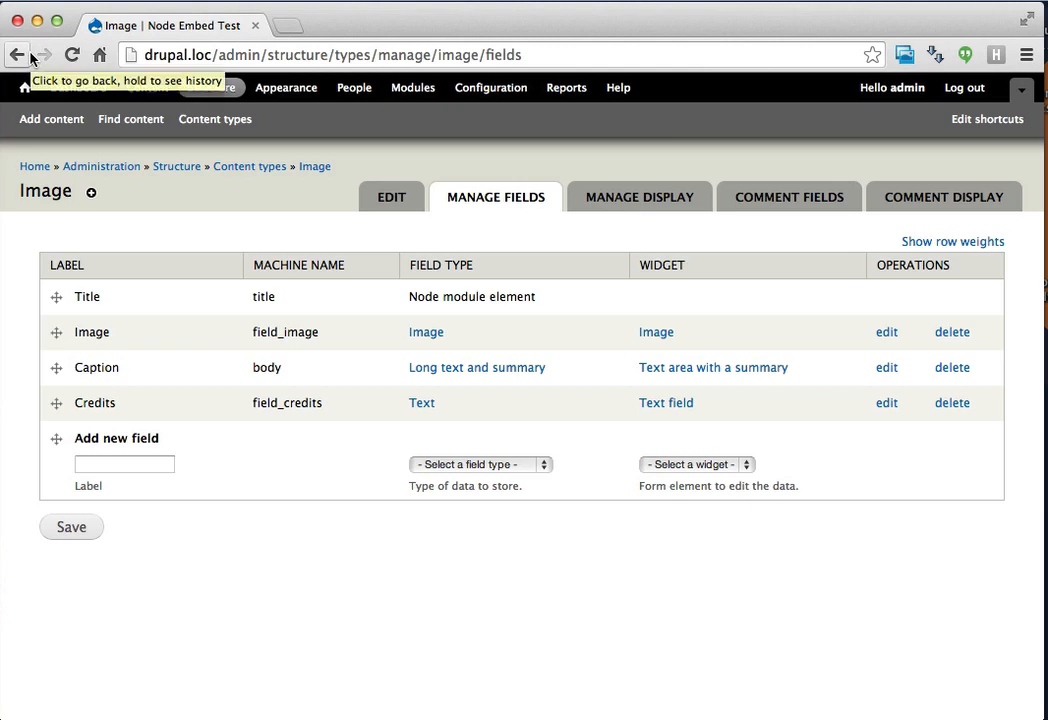
Open the Test Image node for editing and examine its image, caption and credits fields and the node ID in its address
{"action": "left_click", "coordinate": [117, 121]}
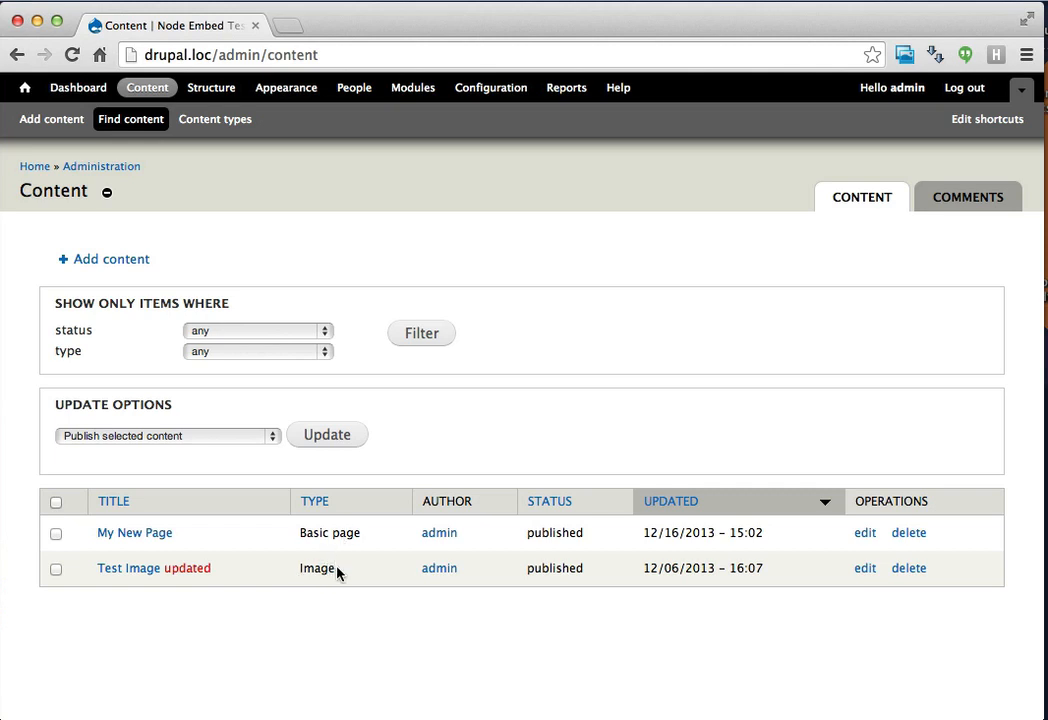
{"action": "left_click", "coordinate": [866, 569]}
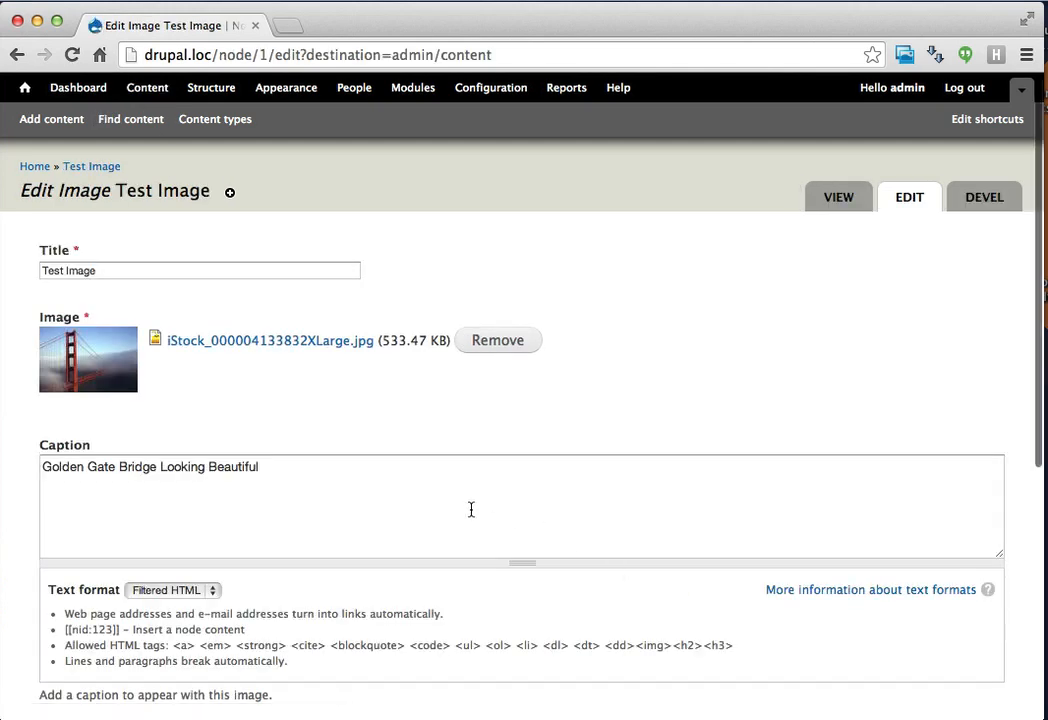
{"action": "scroll", "coordinate": [471, 510], "scroll_direction": "down", "scroll_amount": 1}
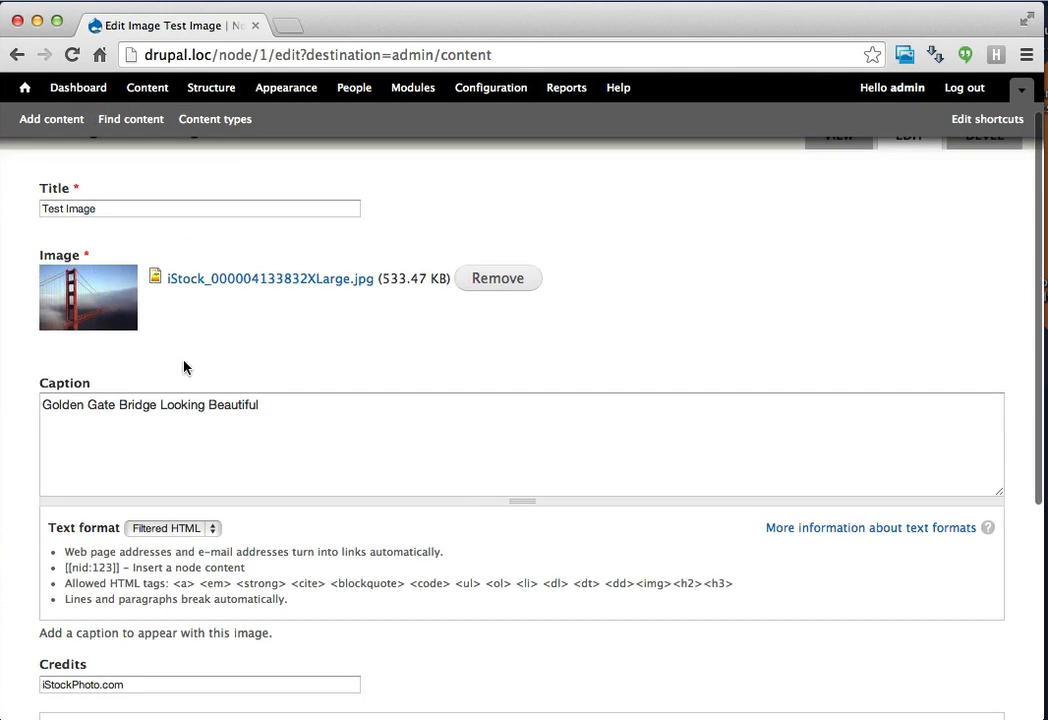
{"action": "scroll", "coordinate": [177, 408], "scroll_direction": "down", "scroll_amount": 5}
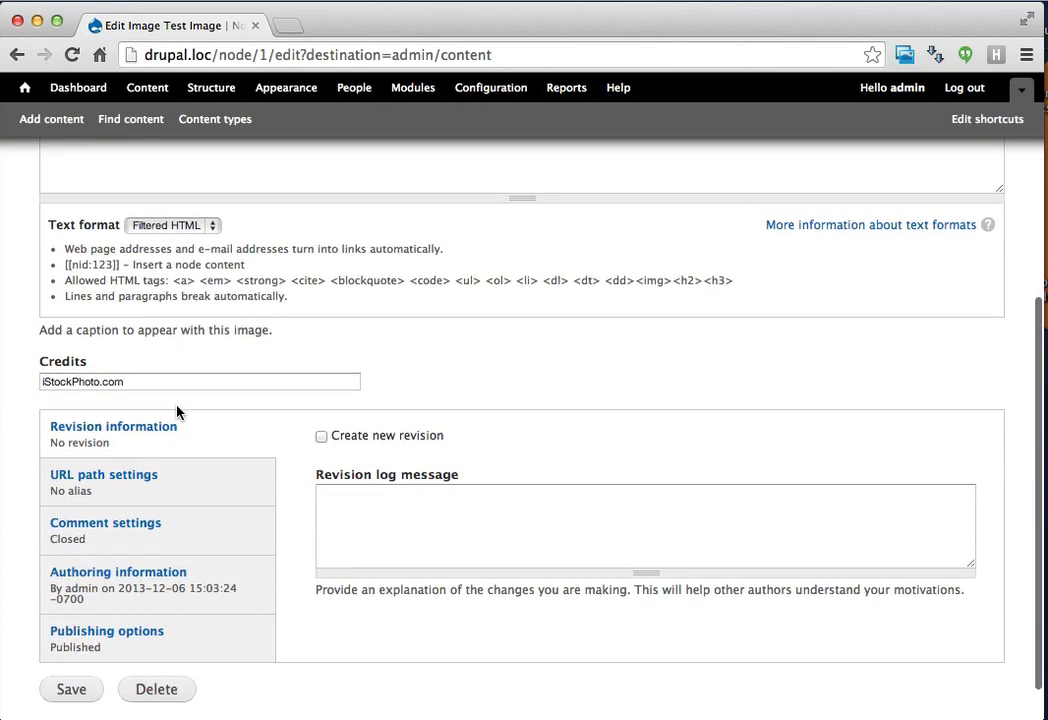
{"action": "scroll", "coordinate": [177, 412], "scroll_direction": "up", "scroll_amount": 6}
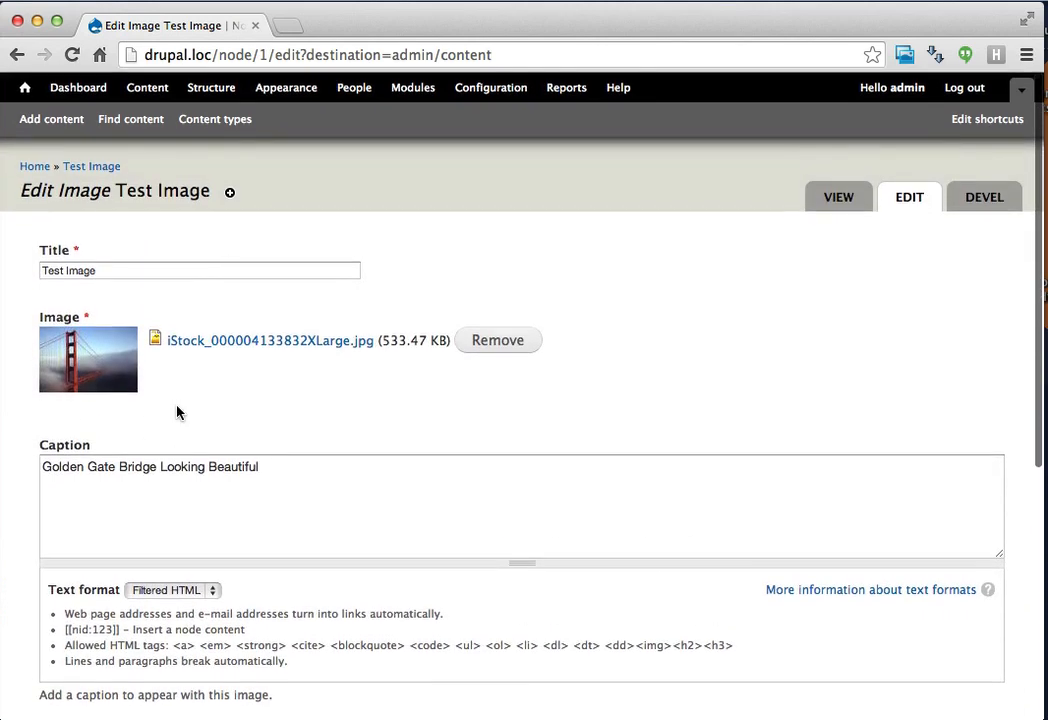
{"action": "left_click", "coordinate": [266, 54]}
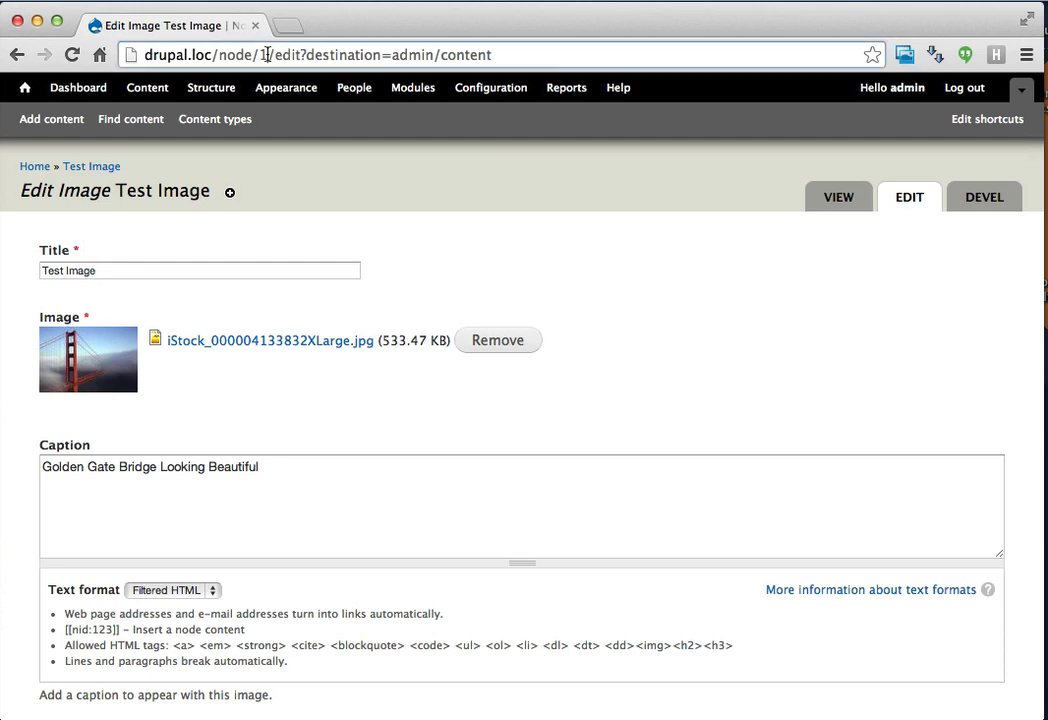
{"action": "left_click_drag", "start_coordinate": [266, 54], "coordinate": [260, 54]}
Open My New Page for editing and delete the existing node embed code and blank line above its body paragraph
{"action": "left_click", "coordinate": [19, 55]}
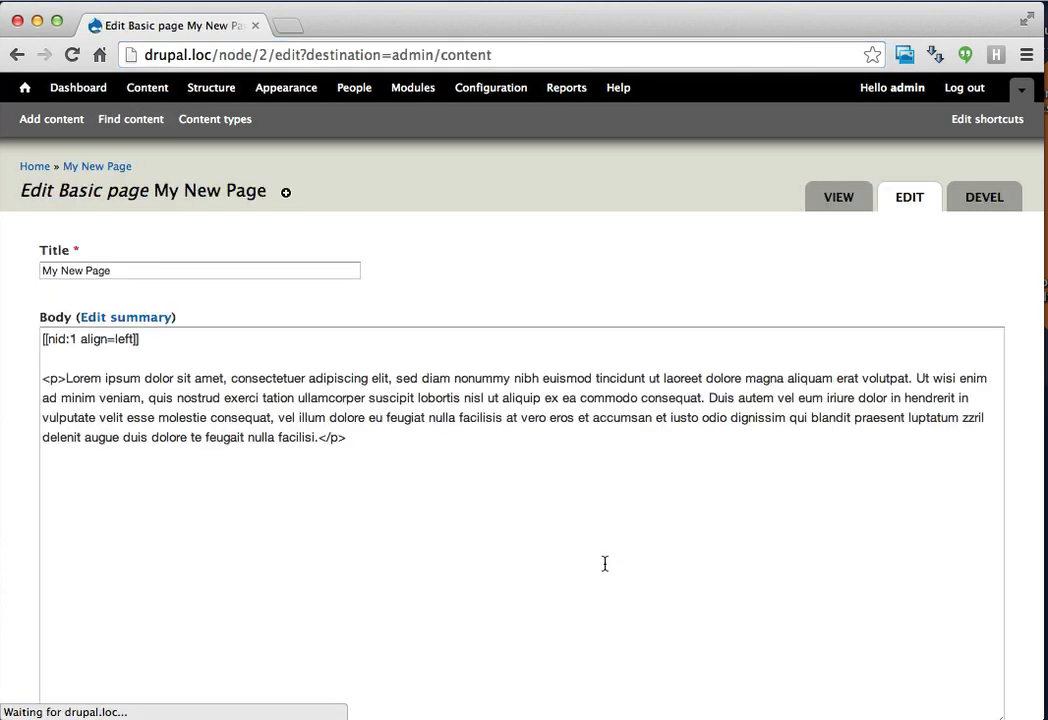
{"action": "scroll", "coordinate": [604, 564], "scroll_direction": "down", "scroll_amount": 1}
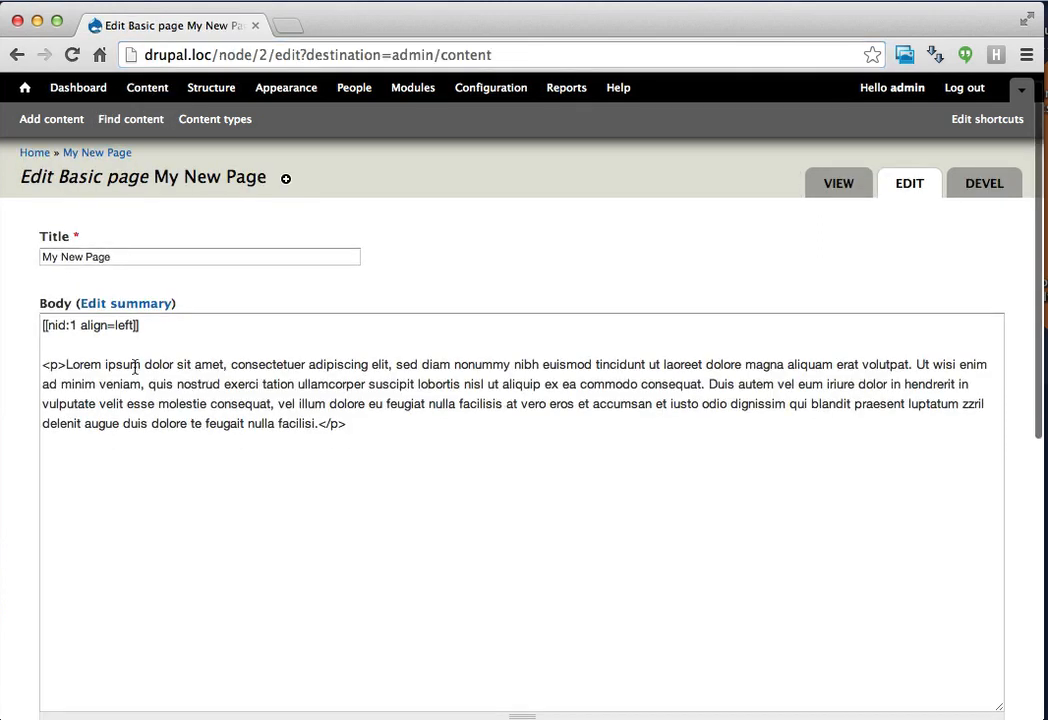
{"action": "left_click_drag", "start_coordinate": [45, 370], "coordinate": [17, 312]}
{"action": "key", "text": "BackSpace"}
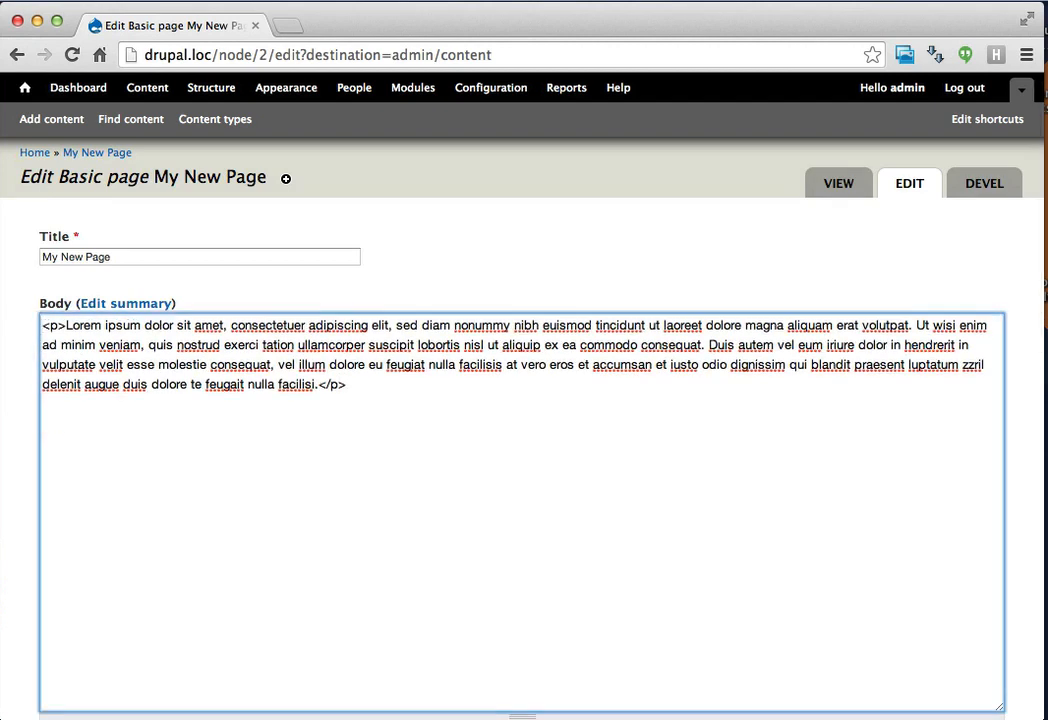
Copy the sample code [[nid:123]] from the Full HTML format tips and paste it on its own line above the body paragraph
{"action": "scroll", "coordinate": [150, 312], "scroll_direction": "down", "scroll_amount": 1}
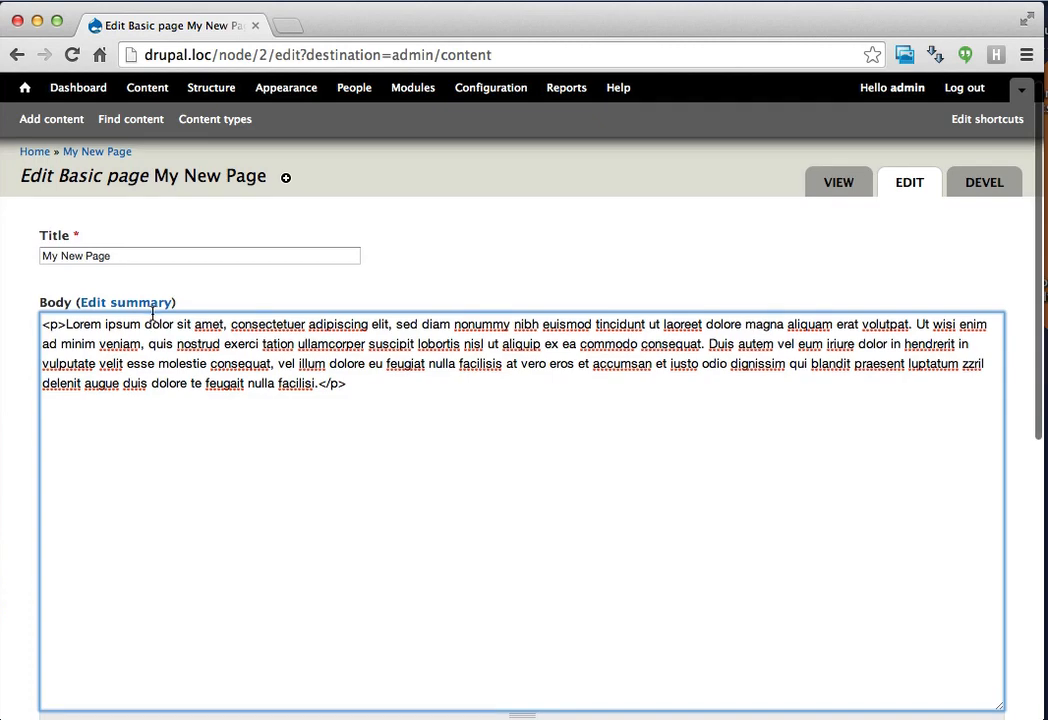
{"action": "scroll", "coordinate": [125, 362], "scroll_direction": "down", "scroll_amount": 5}
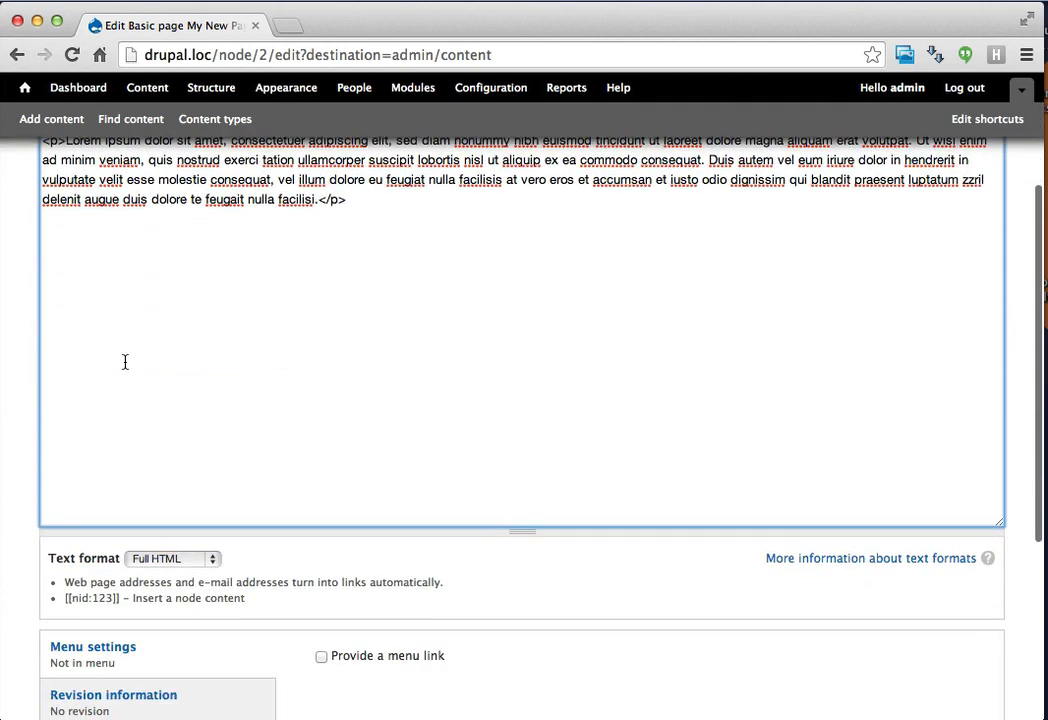
{"action": "scroll", "coordinate": [125, 362], "scroll_direction": "down", "scroll_amount": 1}
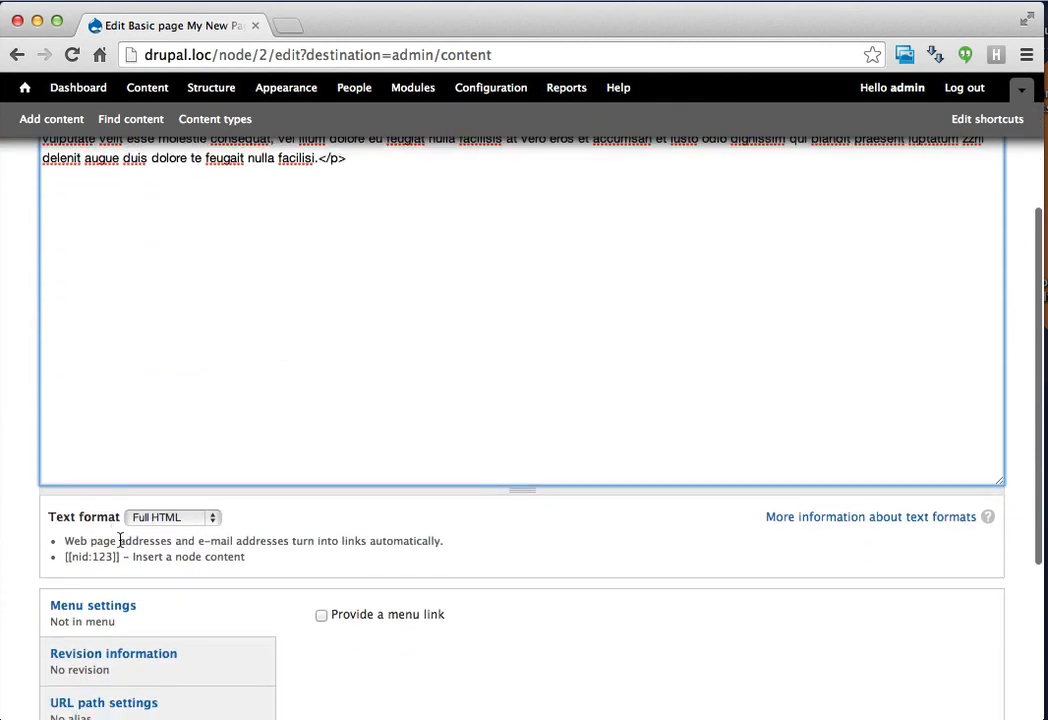
{"action": "left_click_drag", "start_coordinate": [121, 557], "coordinate": [63, 558]}
{"action": "key", "text": "super+c"}
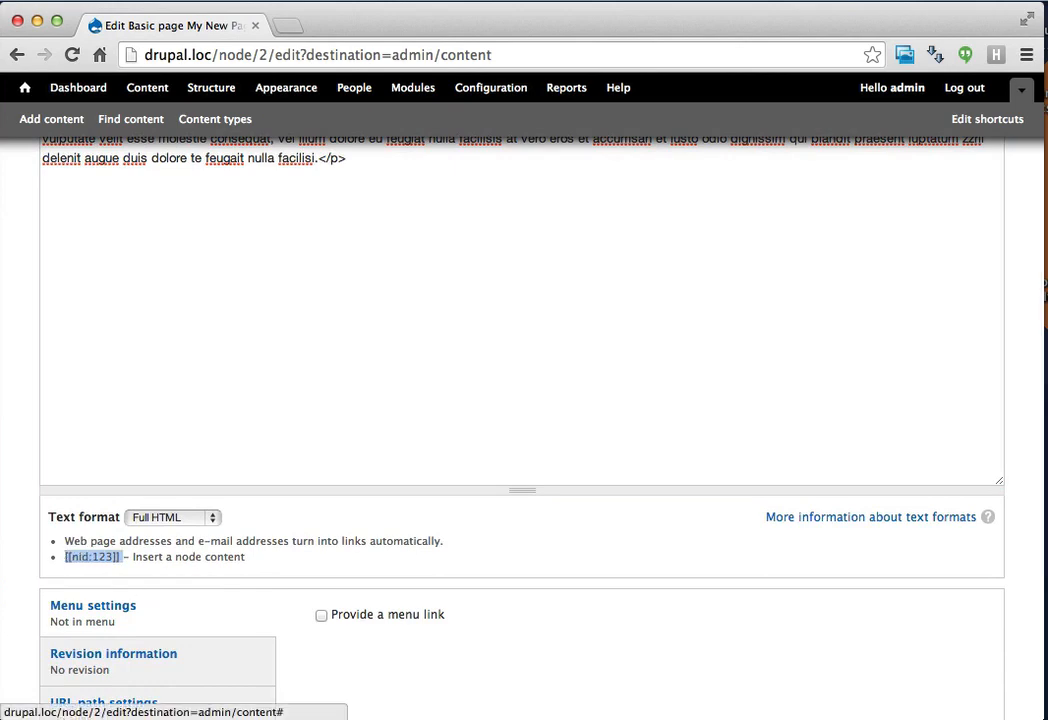
{"action": "scroll", "coordinate": [180, 568], "scroll_direction": "up", "scroll_amount": 5}
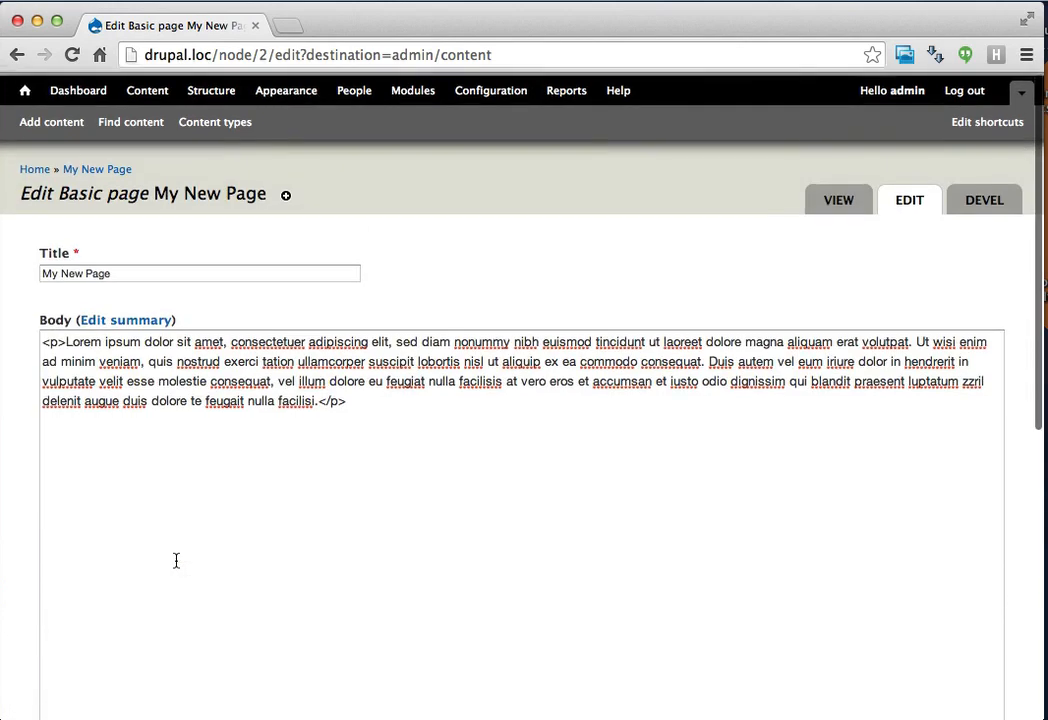
{"action": "left_click", "coordinate": [44, 344]}
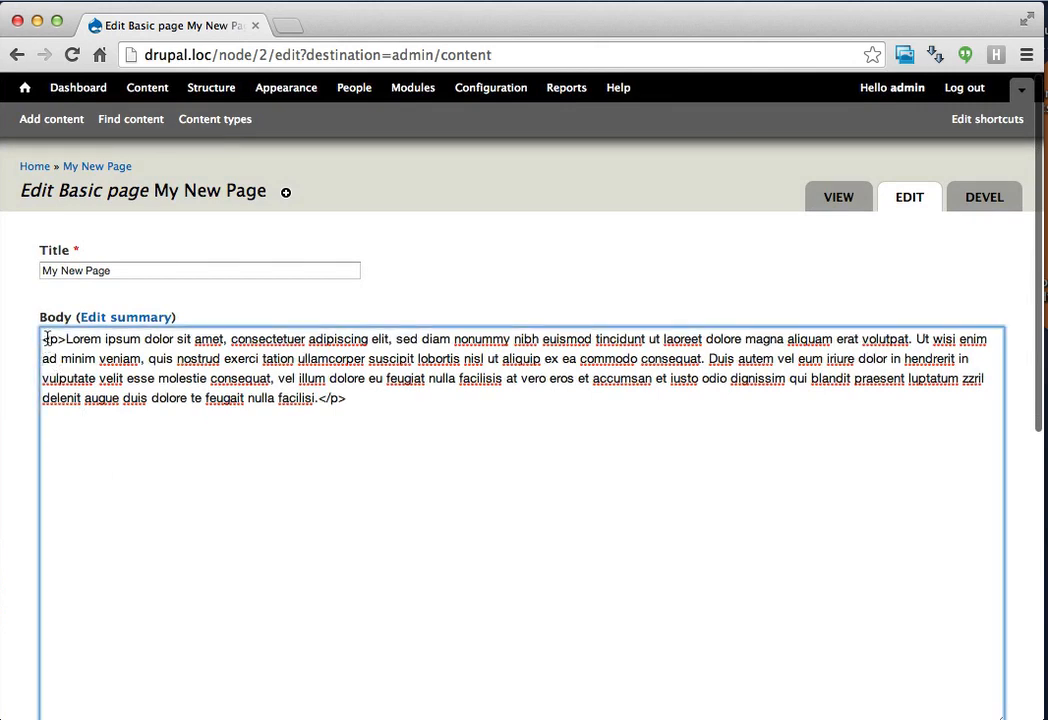
{"action": "key", "text": "Return"}
{"action": "key", "text": "Up"}
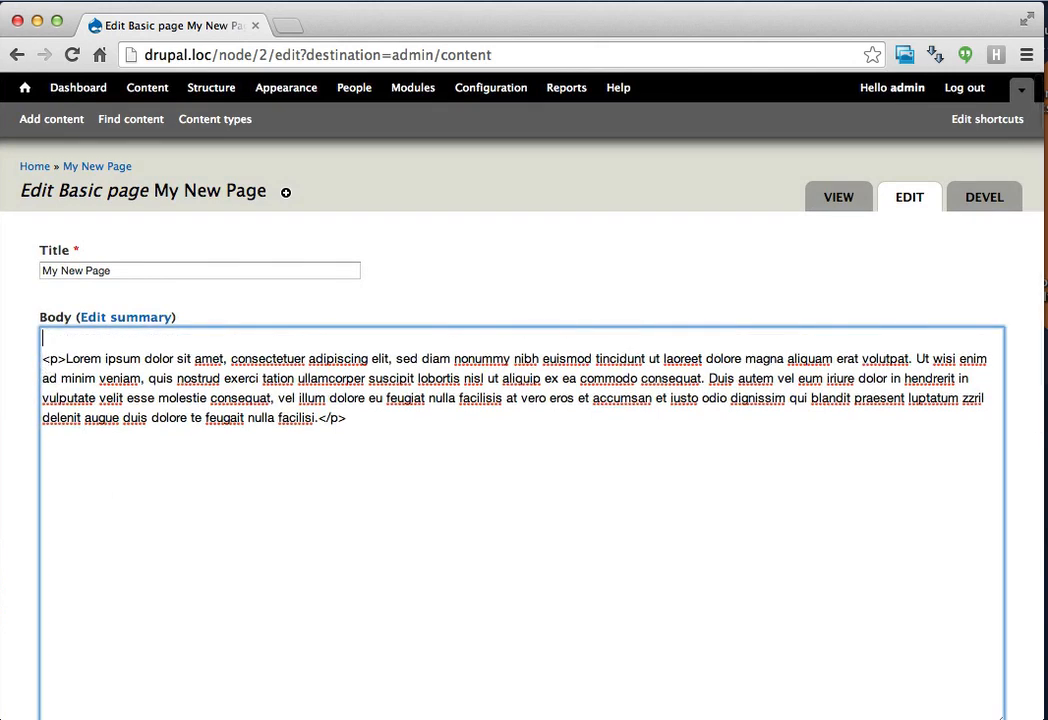
{"action": "key", "text": "super+v"}
{"action": "key", "text": "Return"}
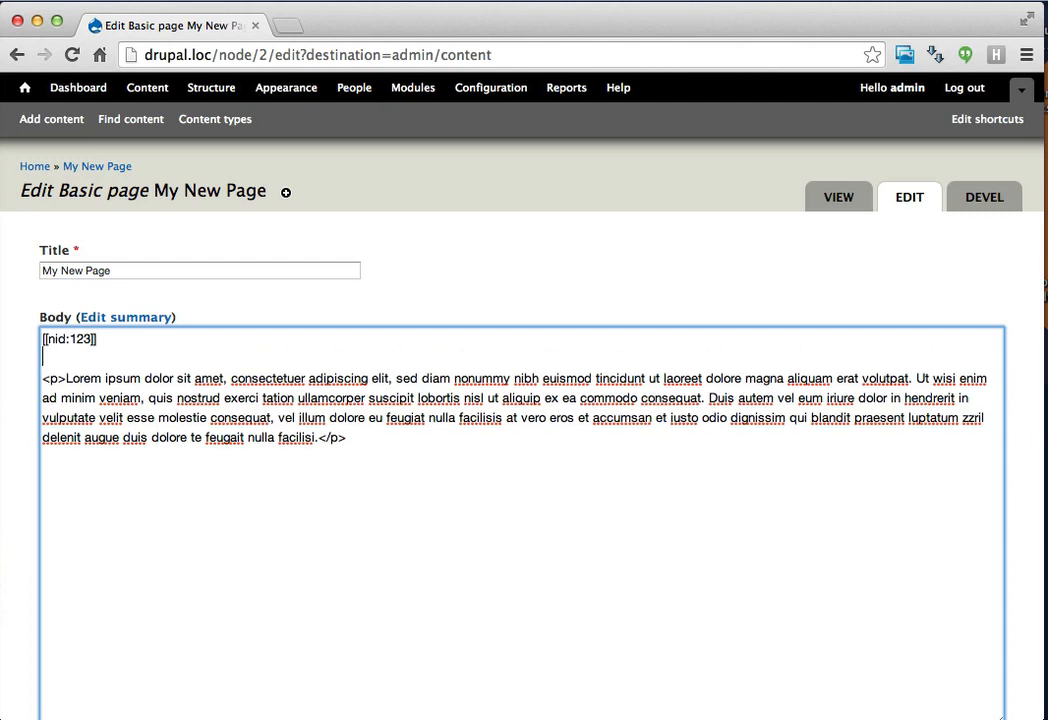
Change the embed code in the body to [[nid:1]] and save the page
{"action": "key", "text": "Up"}
{"action": "key", "text": "Right"}
{"action": "key", "text": "Right"}
{"action": "key", "text": "Right"}
{"action": "key", "text": "Right"}
{"action": "key", "text": "shift+Right"}
{"action": "key", "text": "shift+Right"}
{"action": "key", "text": "BackSpace"}
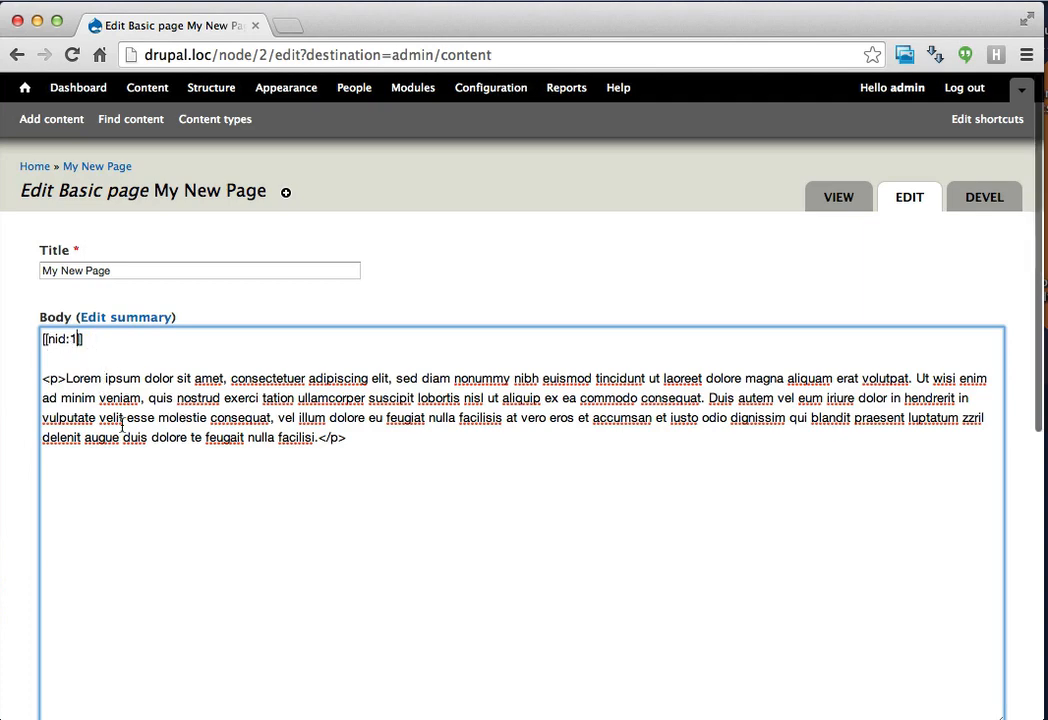
{"action": "scroll", "coordinate": [122, 425], "scroll_direction": "down", "scroll_amount": 2}
{"action": "scroll", "coordinate": [122, 425], "scroll_direction": "down", "scroll_amount": 10}
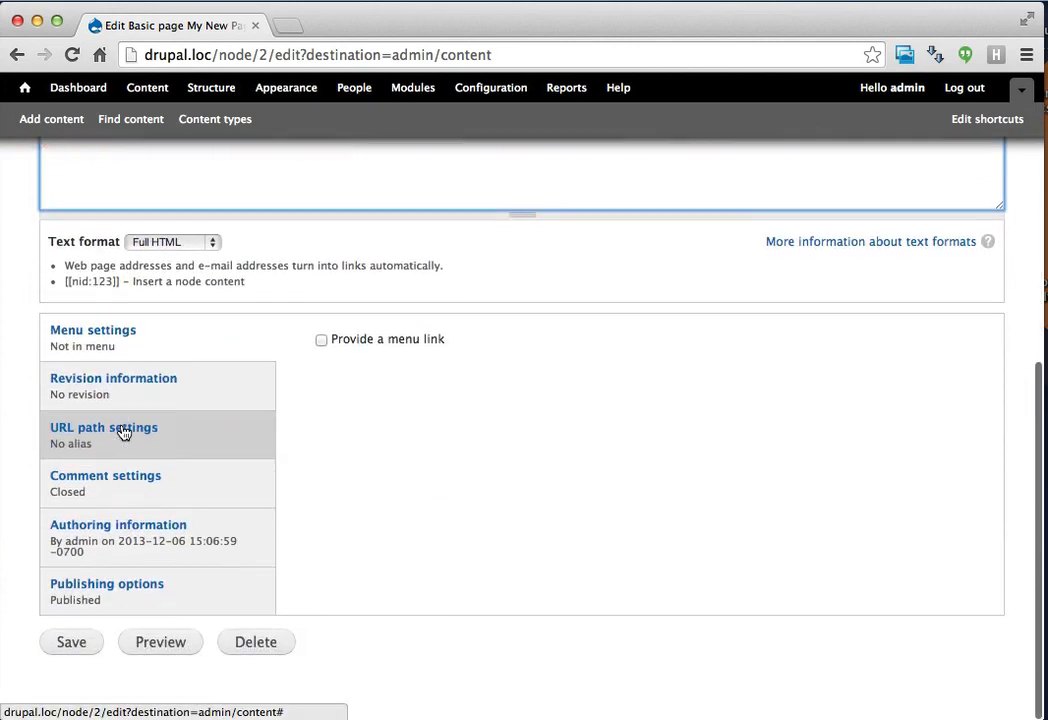
{"action": "left_click", "coordinate": [75, 643]}
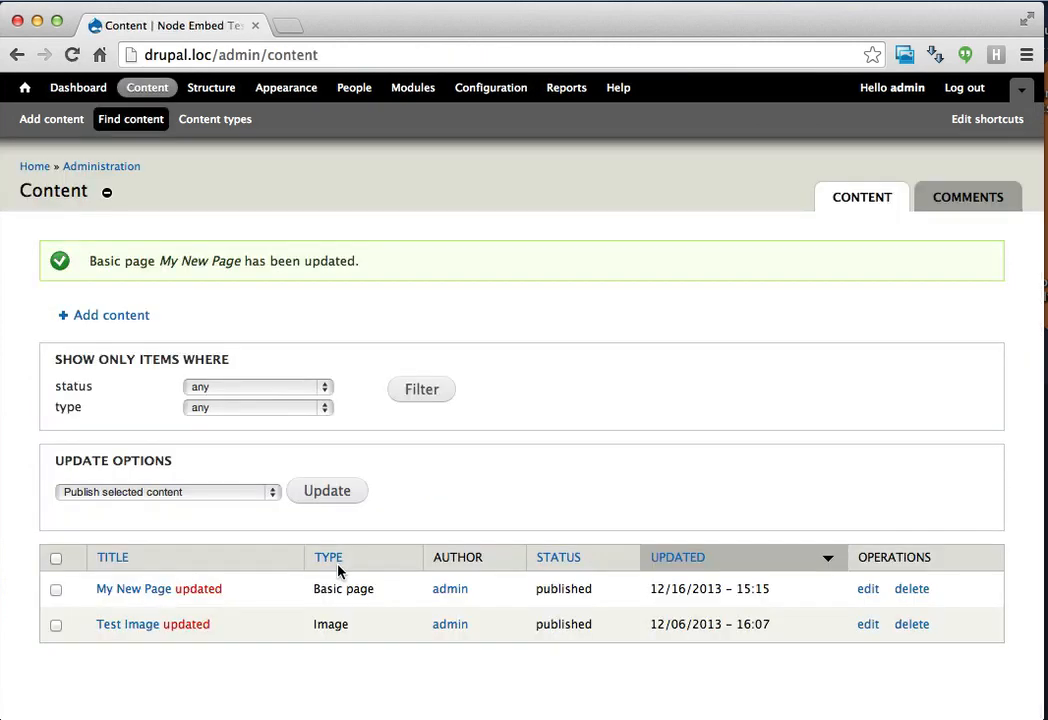
View My New Page and examine the embedded image node with its caption, credits and the body text below
{"action": "left_click", "coordinate": [136, 592]}
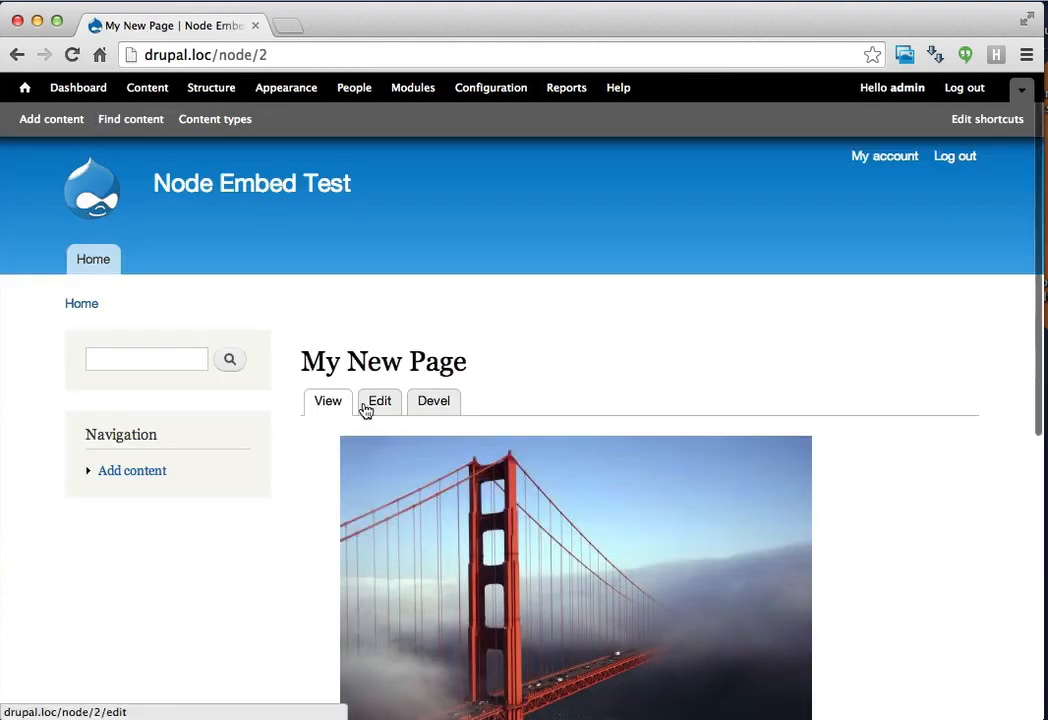
{"action": "scroll", "coordinate": [363, 409], "scroll_direction": "down", "scroll_amount": 5}
{"action": "scroll", "coordinate": [363, 409], "scroll_direction": "down", "scroll_amount": 3}
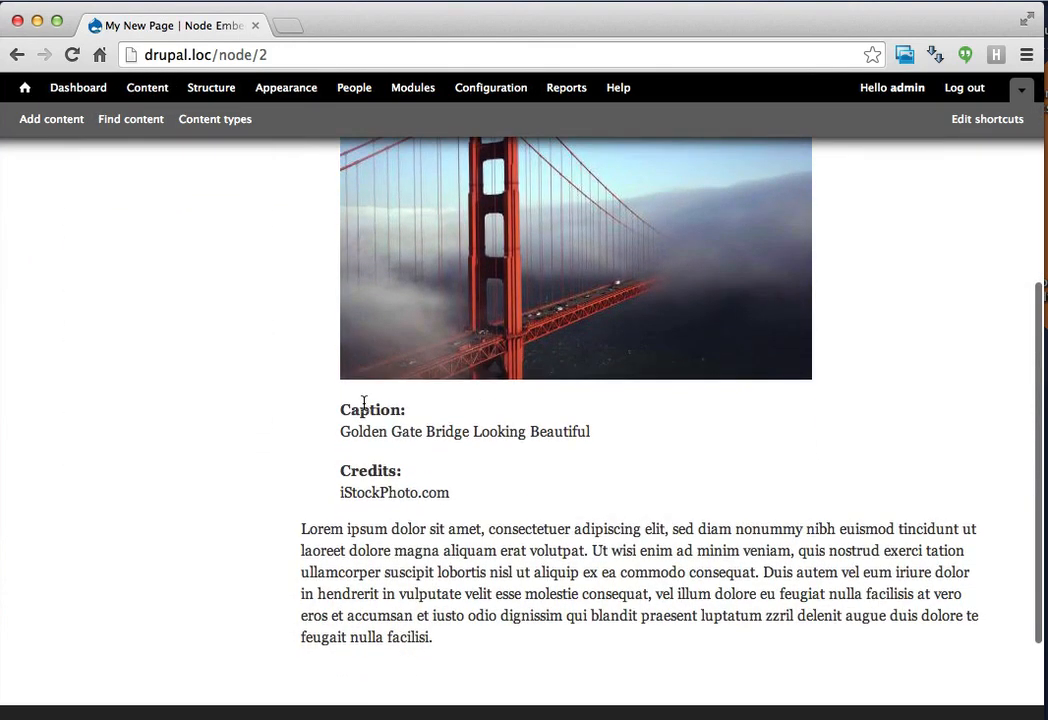
{"action": "scroll", "coordinate": [363, 405], "scroll_direction": "down", "scroll_amount": 3}
{"action": "scroll", "coordinate": [363, 409], "scroll_direction": "up", "scroll_amount": 8}
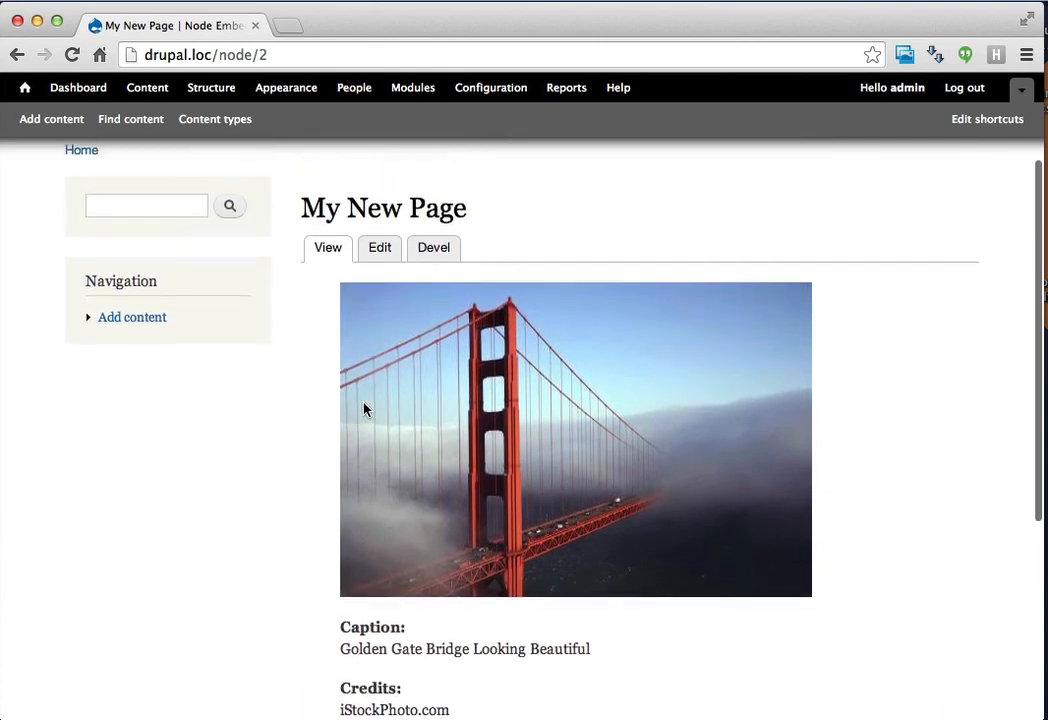
{"action": "scroll", "coordinate": [363, 409], "scroll_direction": "down", "scroll_amount": 1}
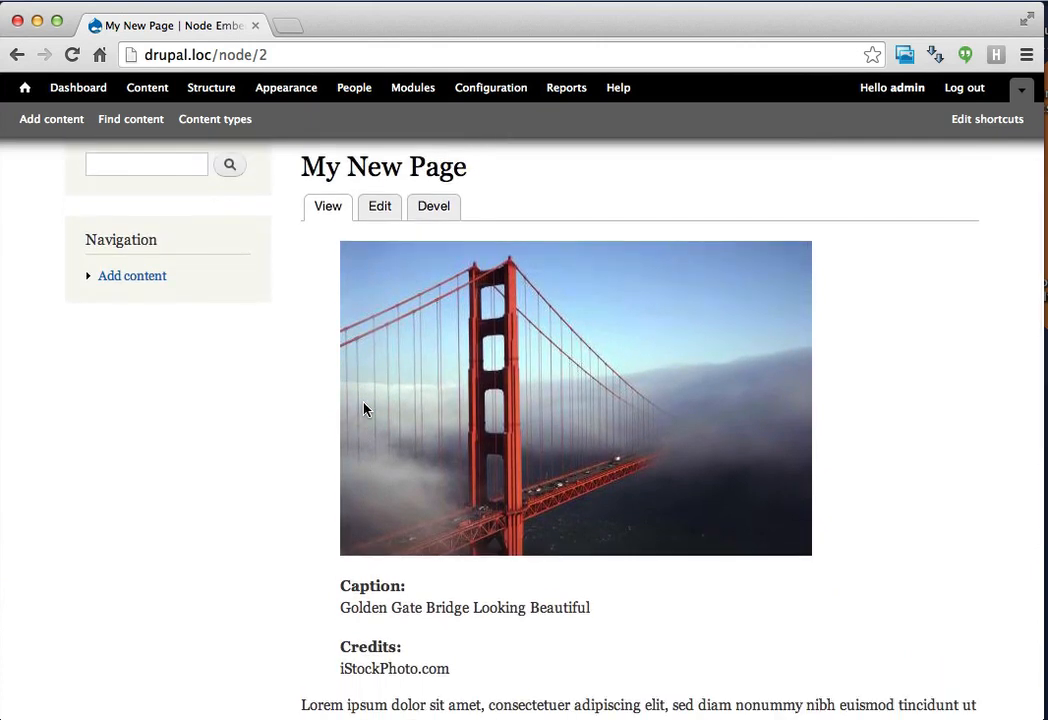